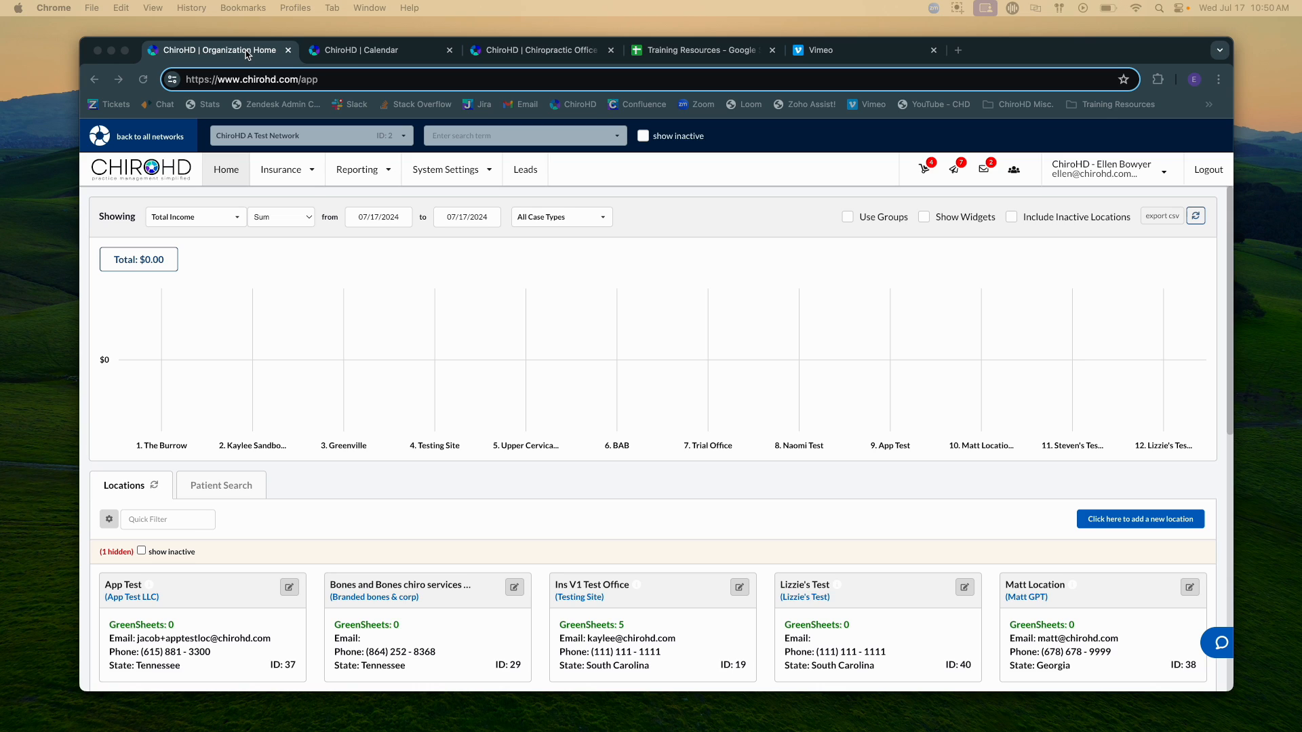
Open the organization-level SOAP Macros and copy the managed macro set into the system as editable custom macros
click(432, 177)
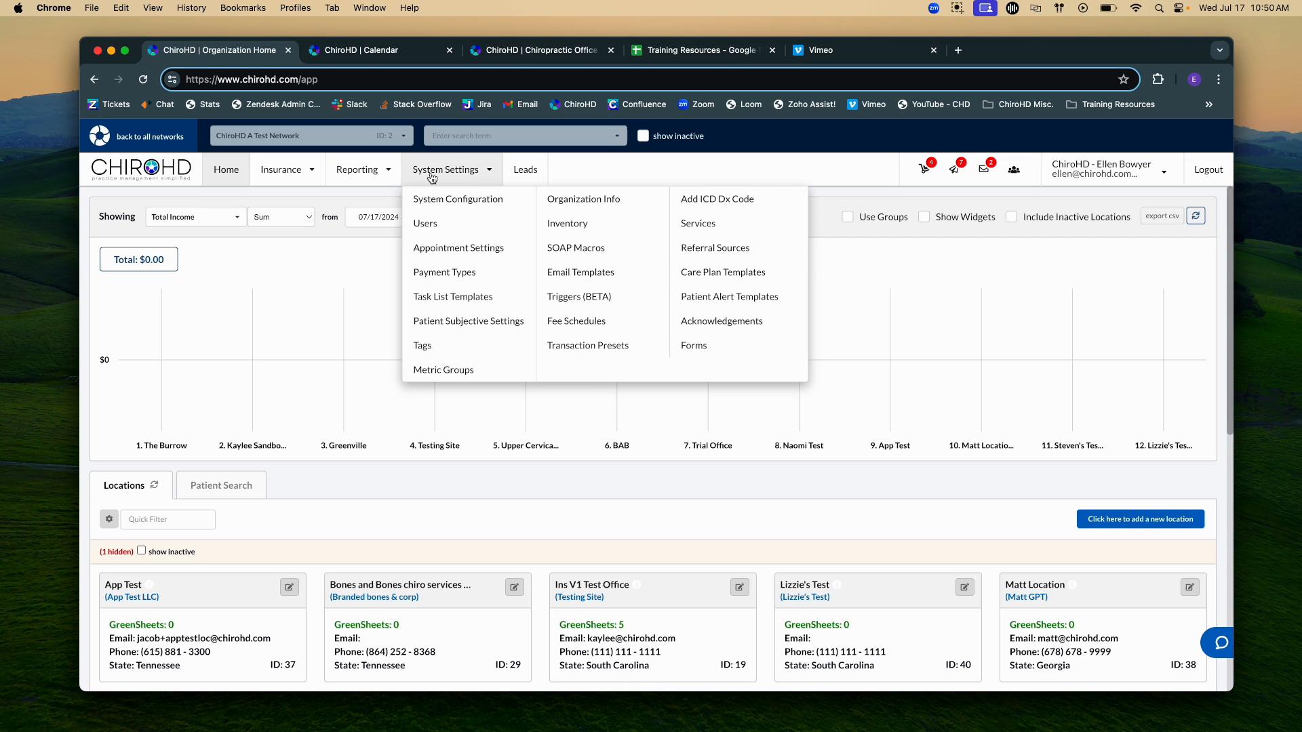
click(574, 249)
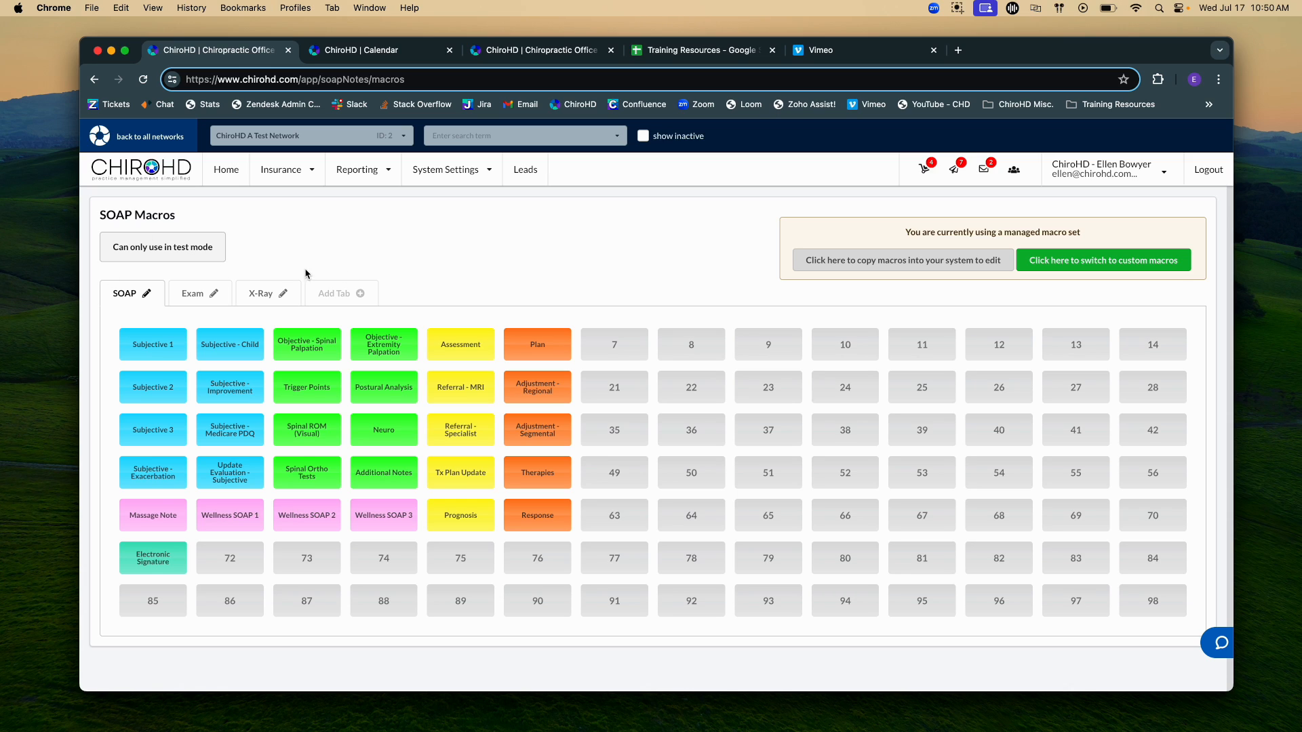
click(914, 265)
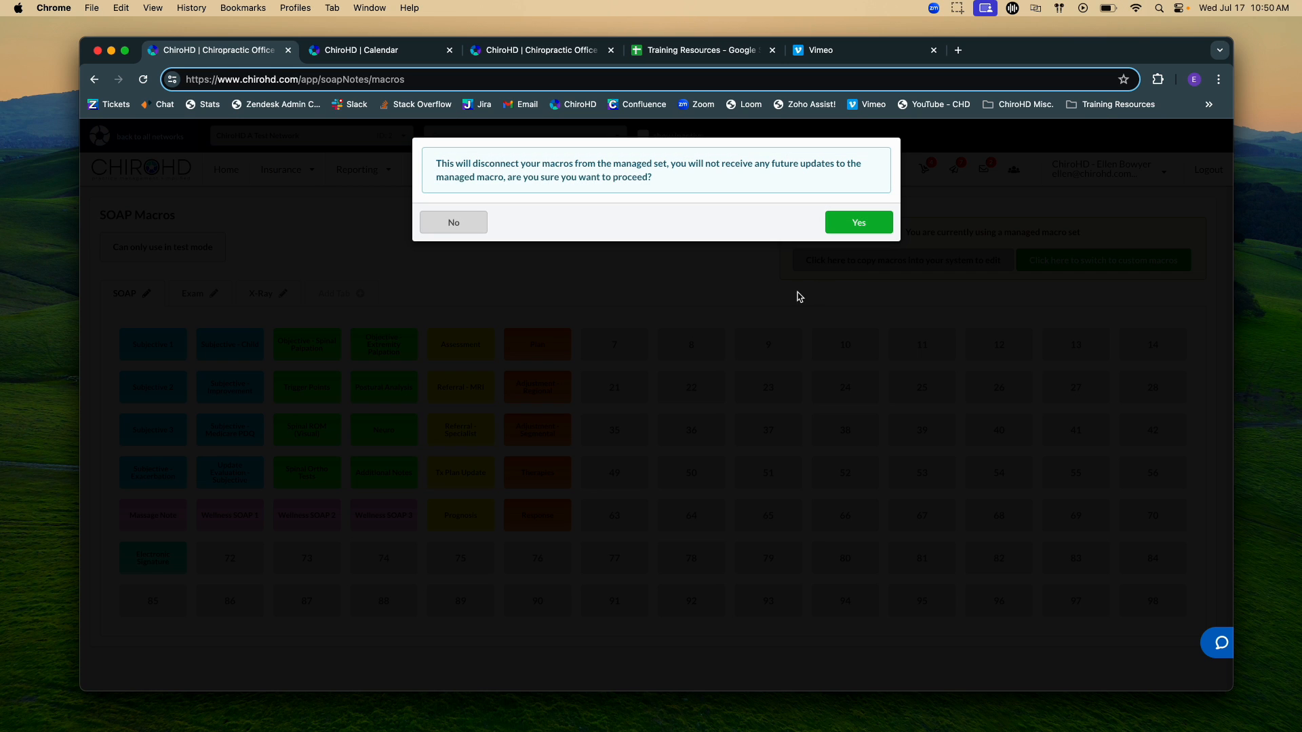
click(836, 223)
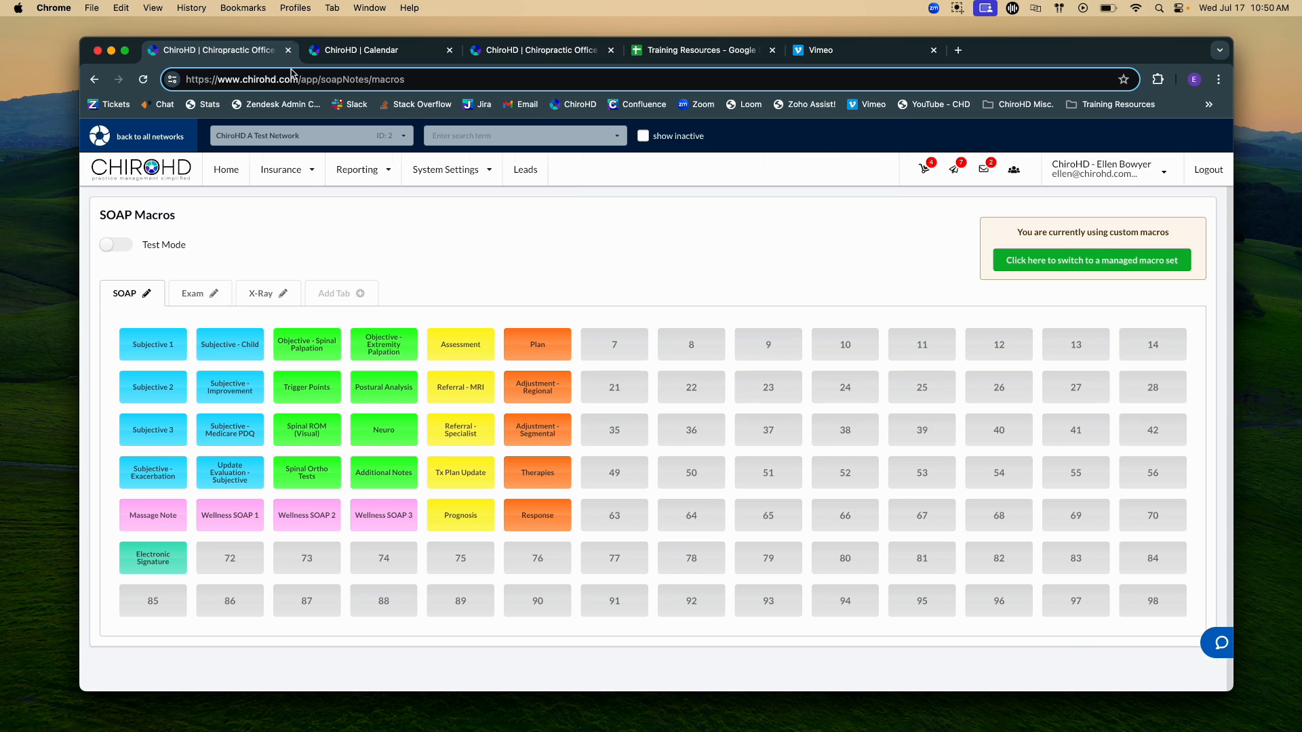
Switch to The Burrow location, open its SOAP Macros from the initial setup settings, and open the Subjective 1 macro
key(ctrl+Tab)
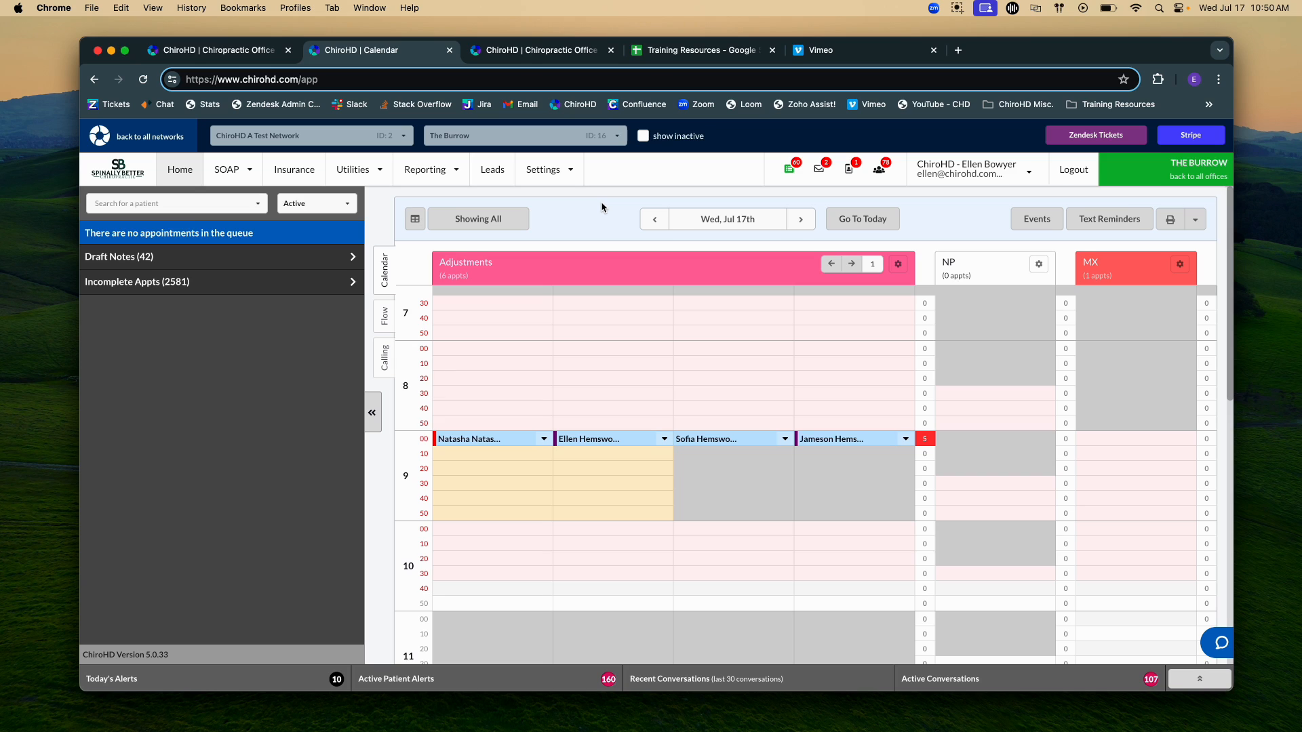
click(551, 173)
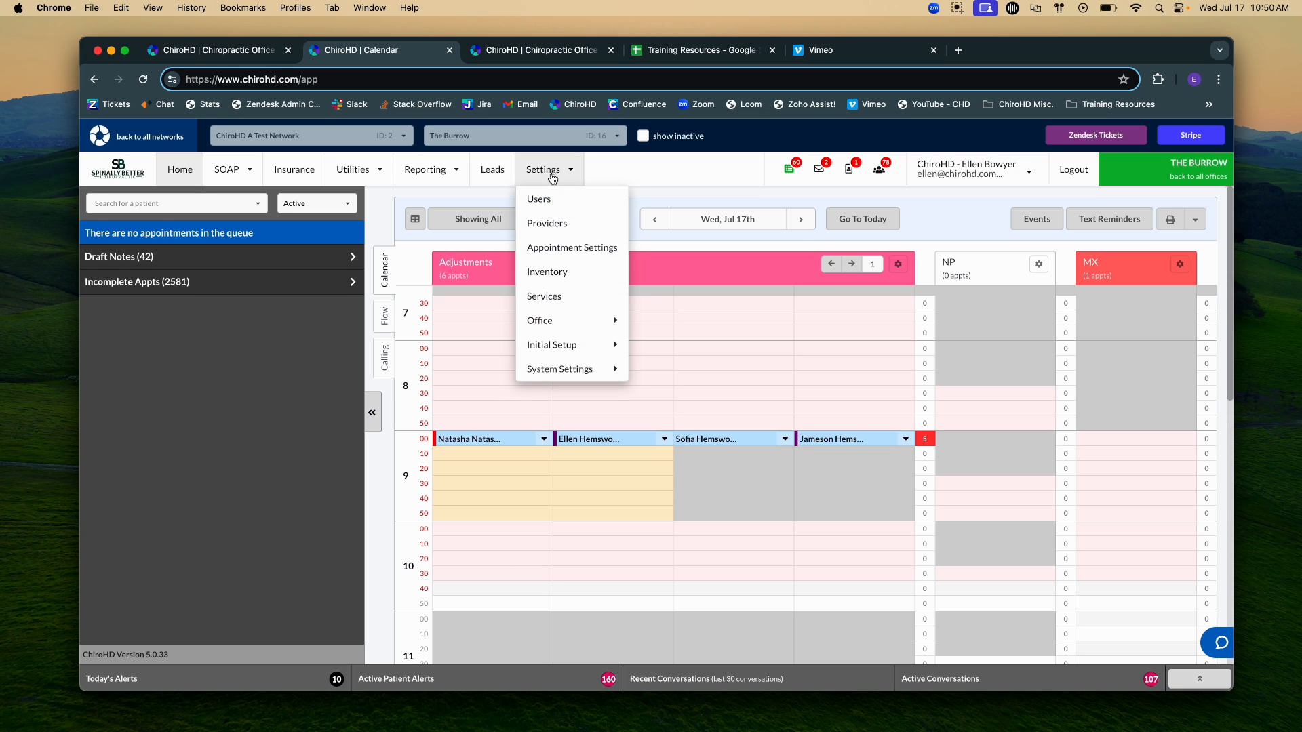
mouse_move(549, 347)
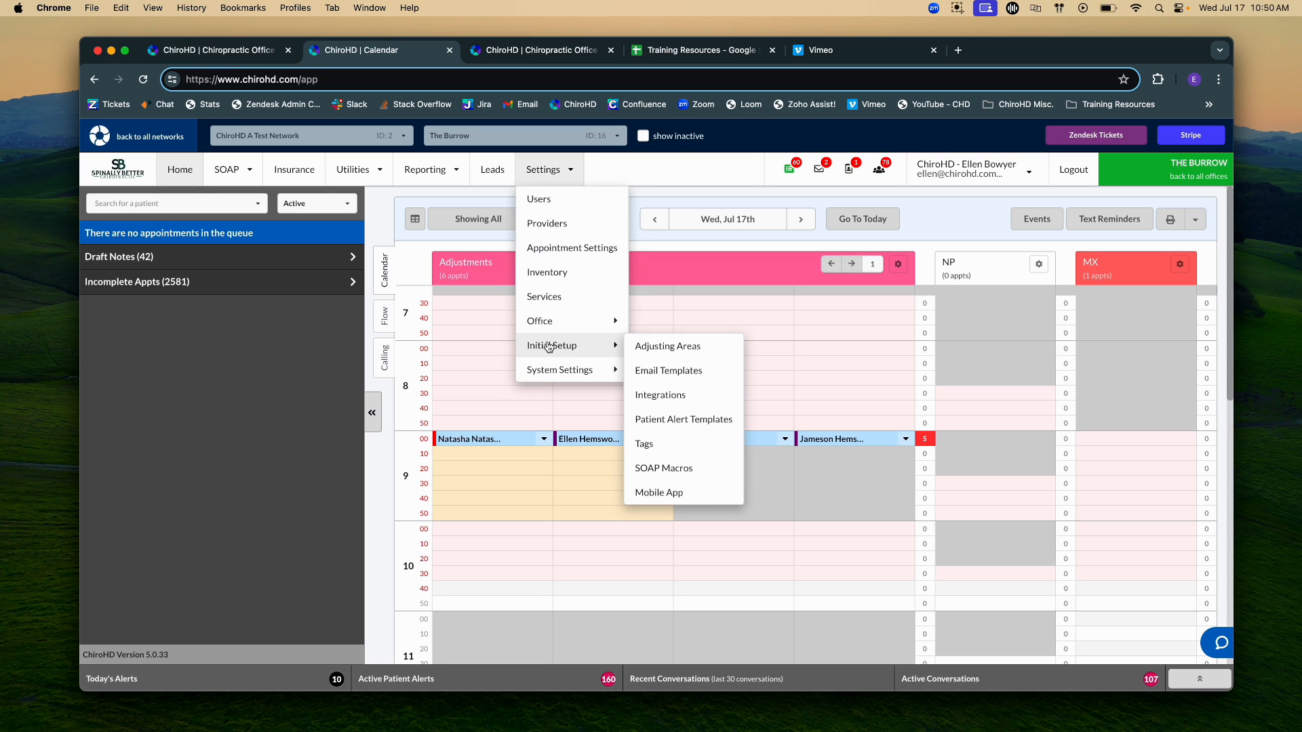
click(699, 468)
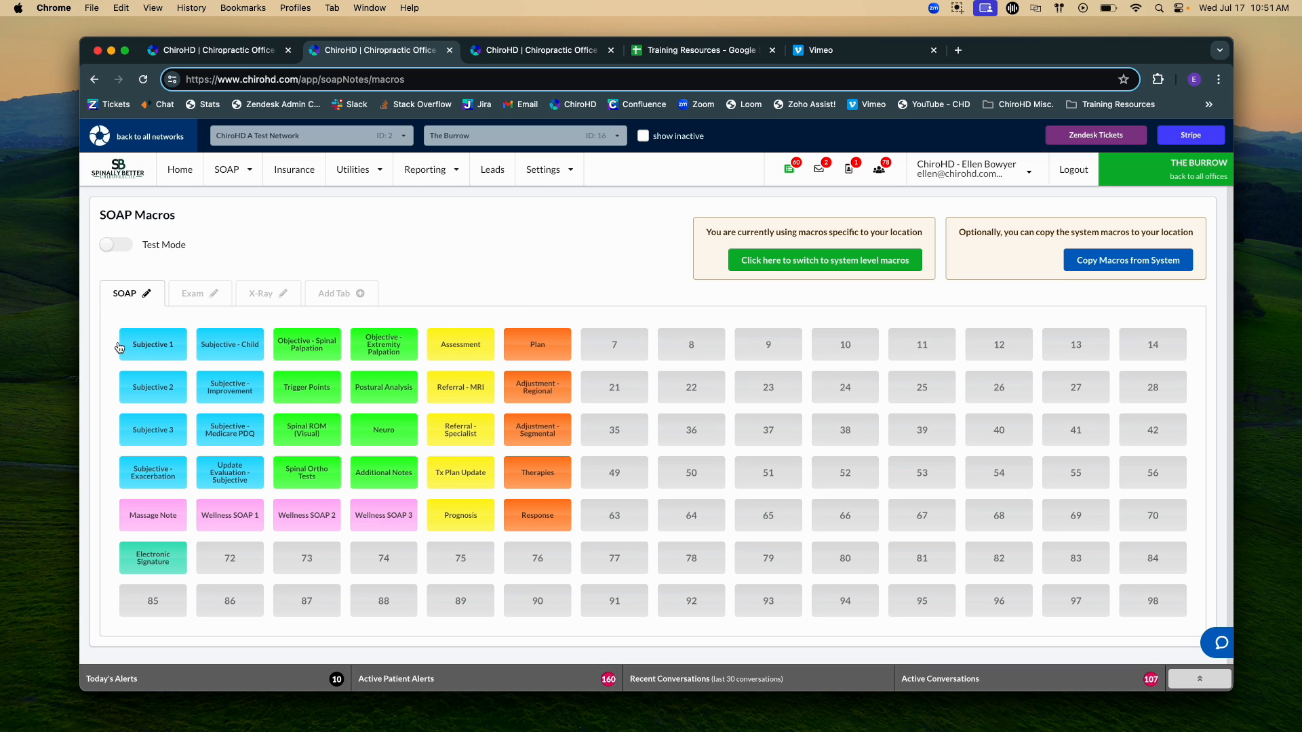
click(151, 349)
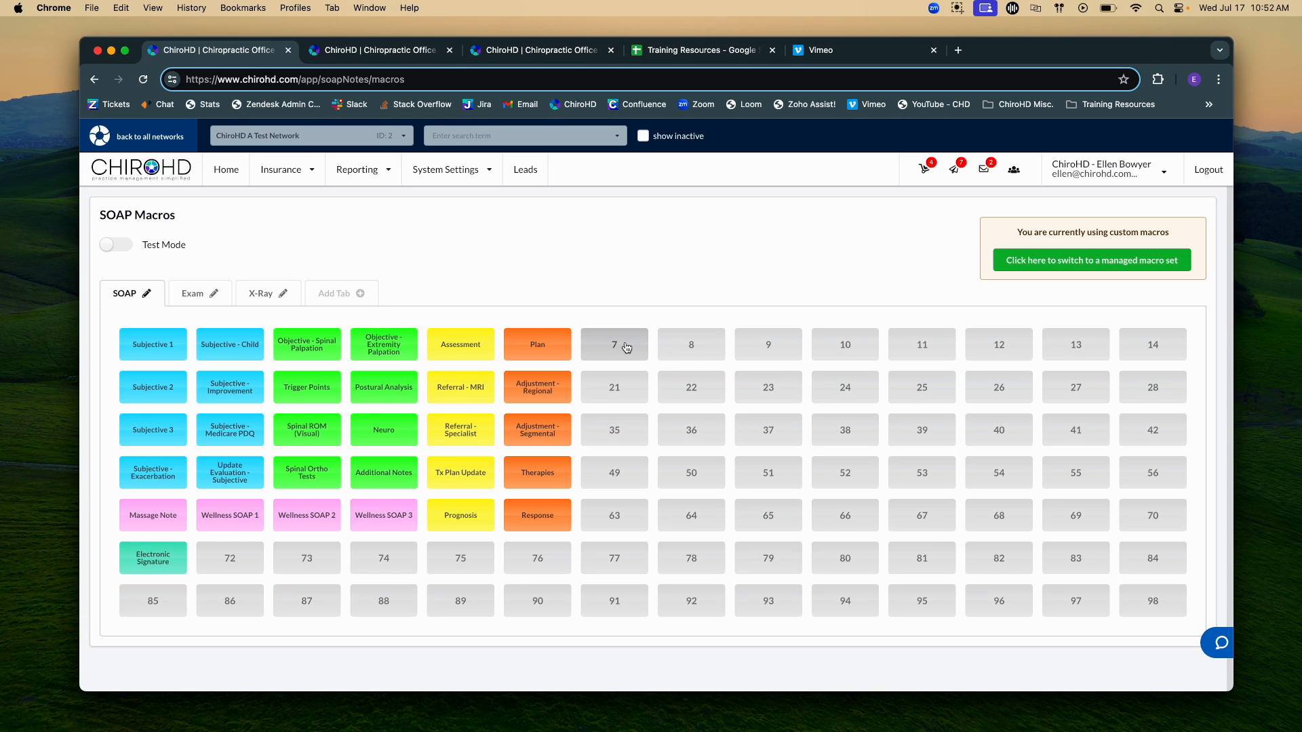
Start a new organization-level SOAP macro in slot 8 and copy the label "Subjective 1" into it from the location's macro
click(665, 352)
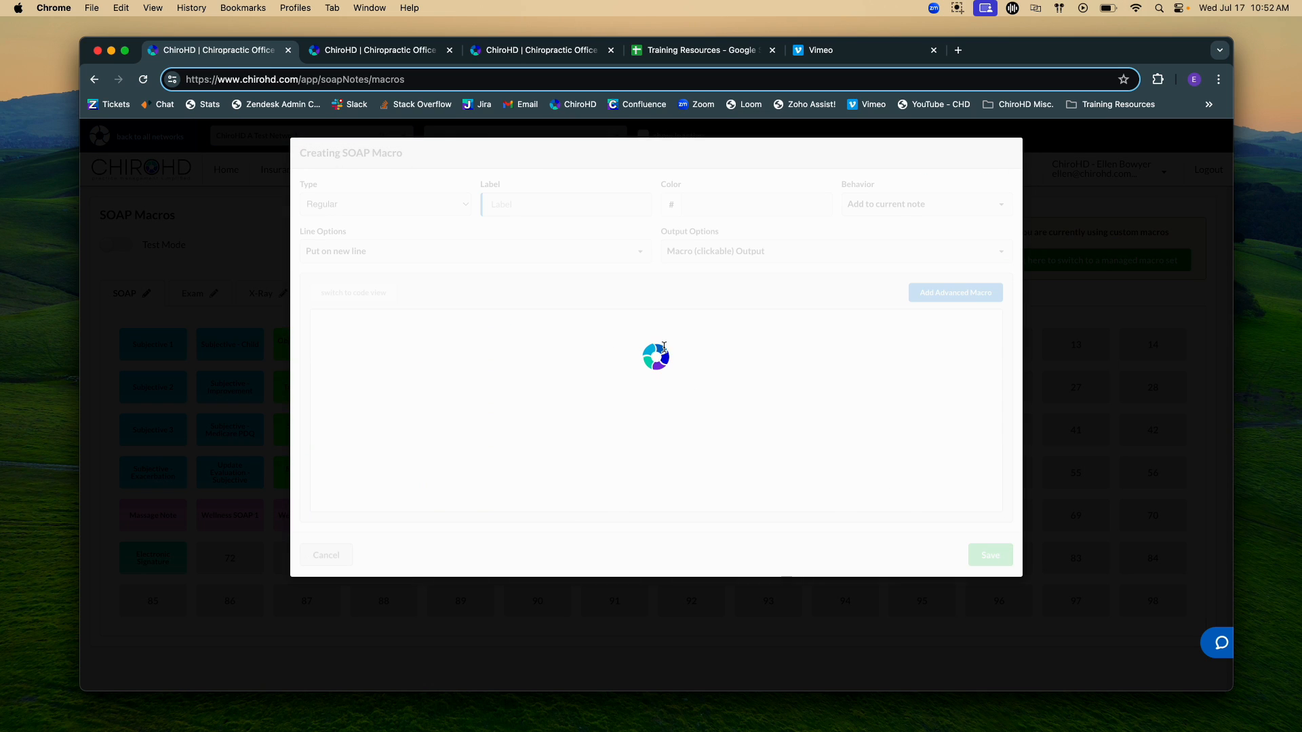
click(409, 54)
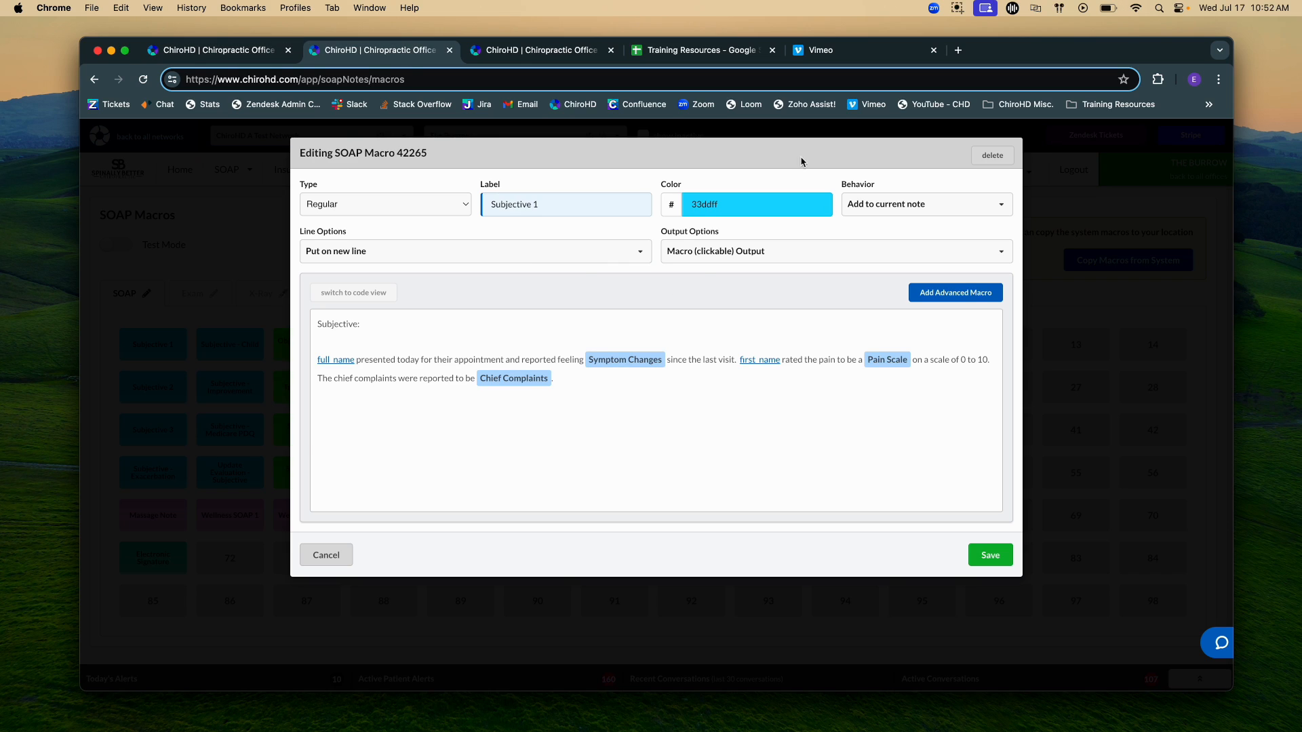
double_click(549, 209)
triple_click(550, 209)
key(super+c)
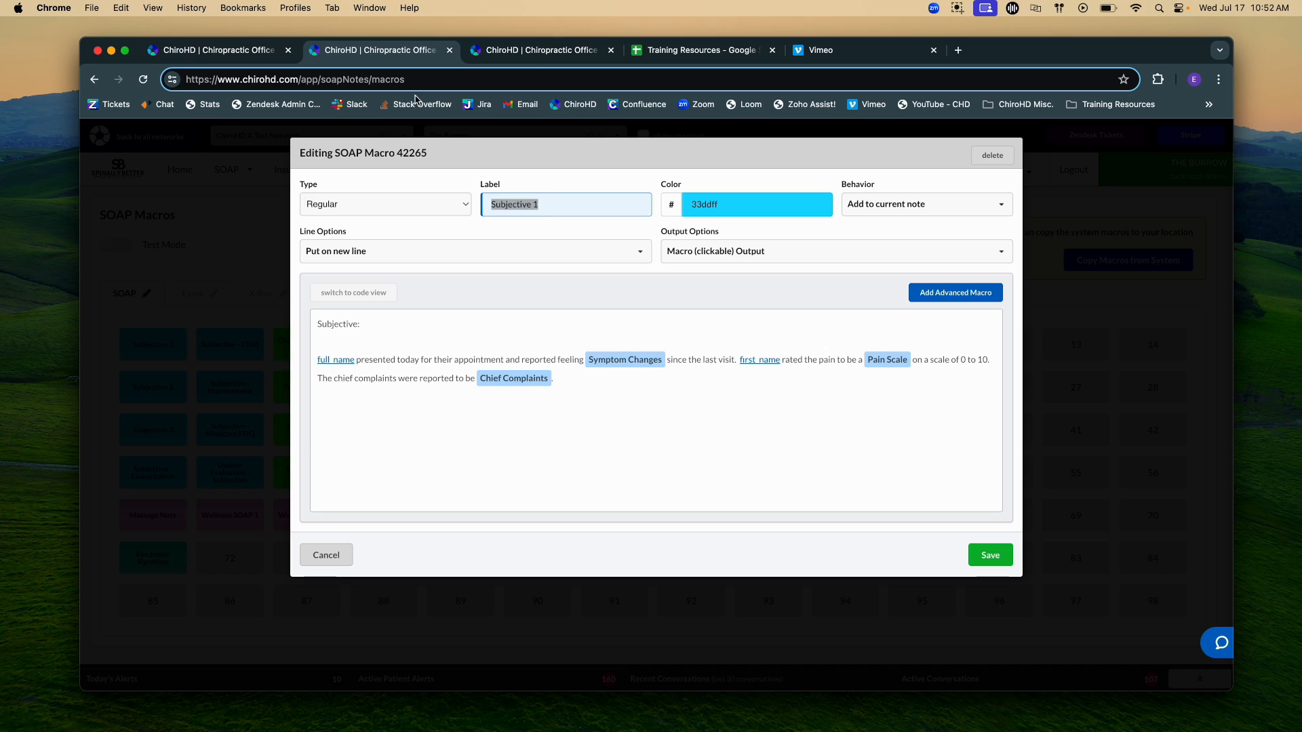
key(super+alt+Left)
click(540, 206)
key(super+v)
Copy the color code 33ddff from the location's Subjective 1 macro into the new macro
click(387, 58)
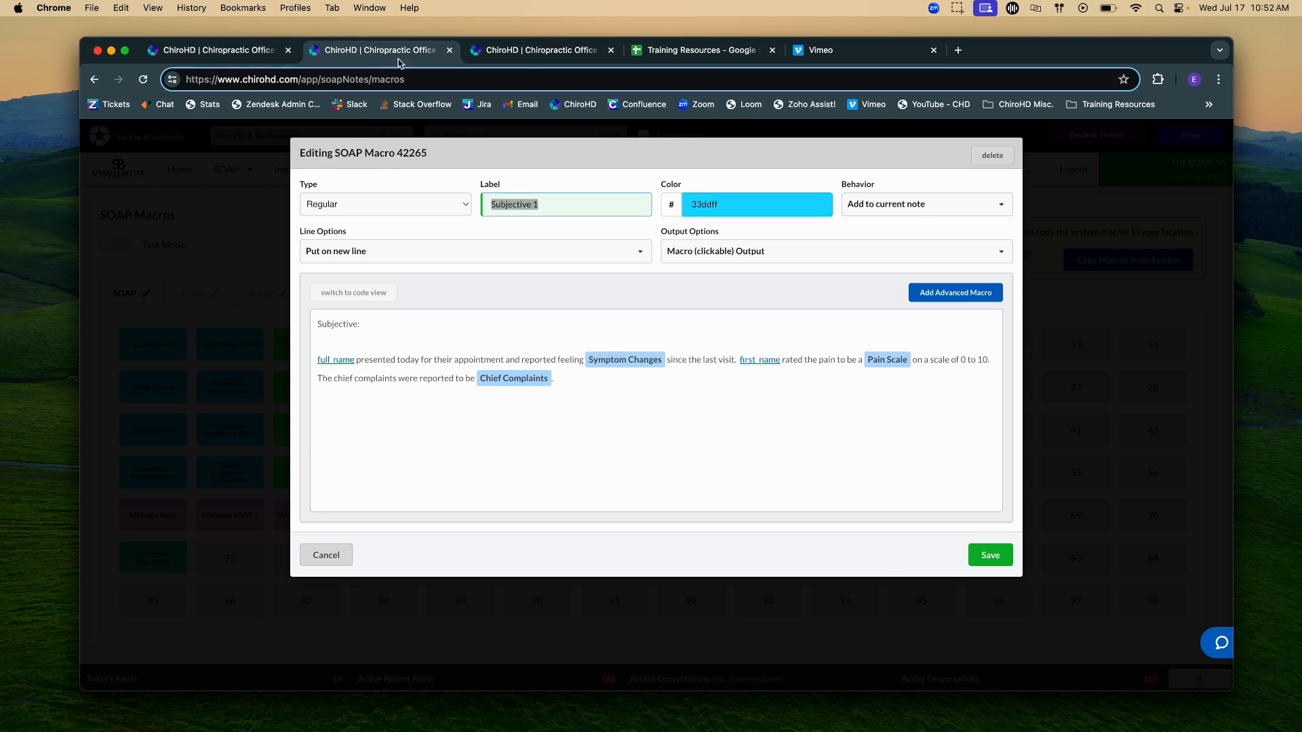
click(721, 201)
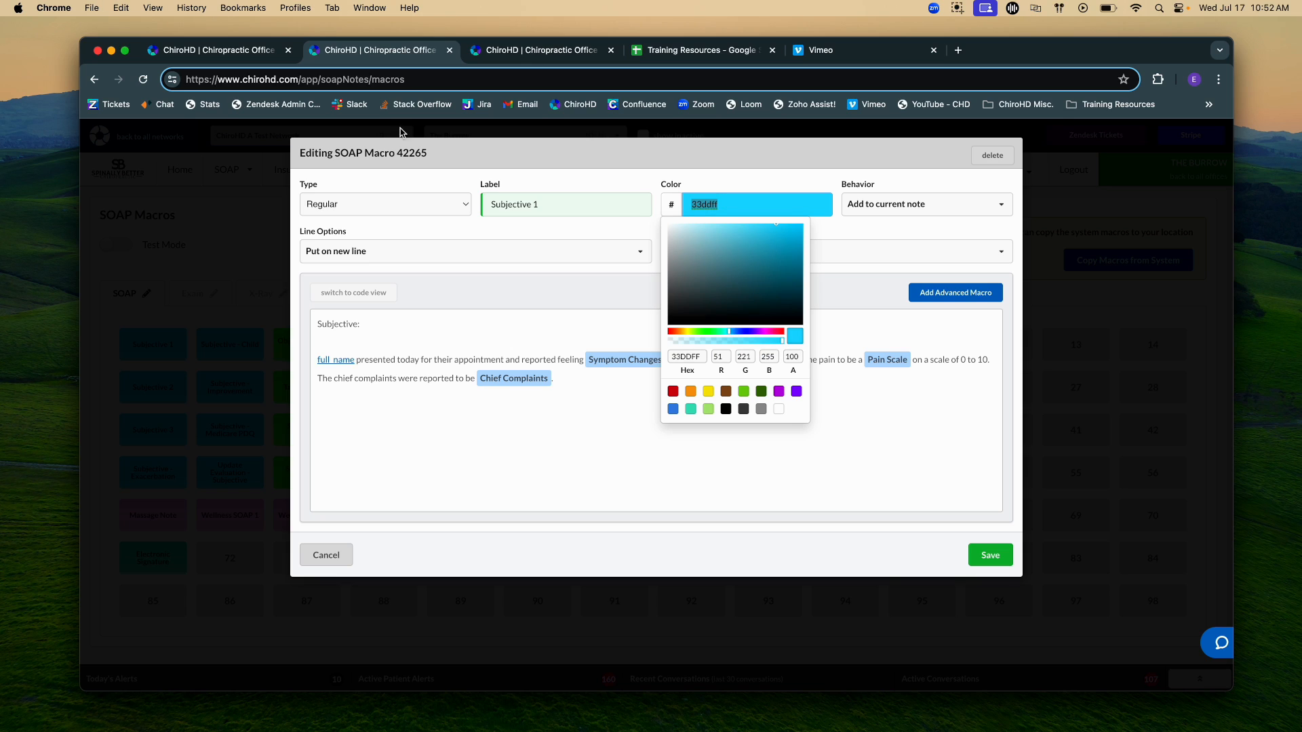
click(248, 55)
click(698, 209)
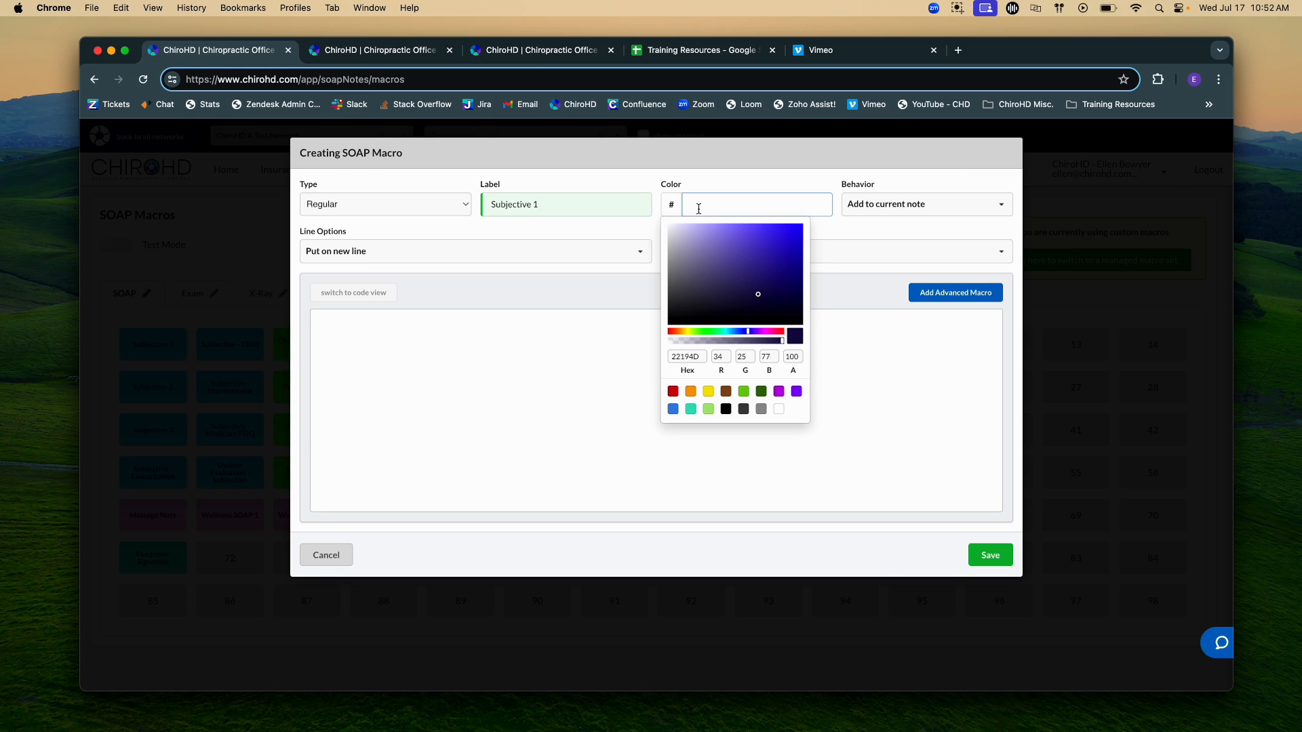
key(super+v)
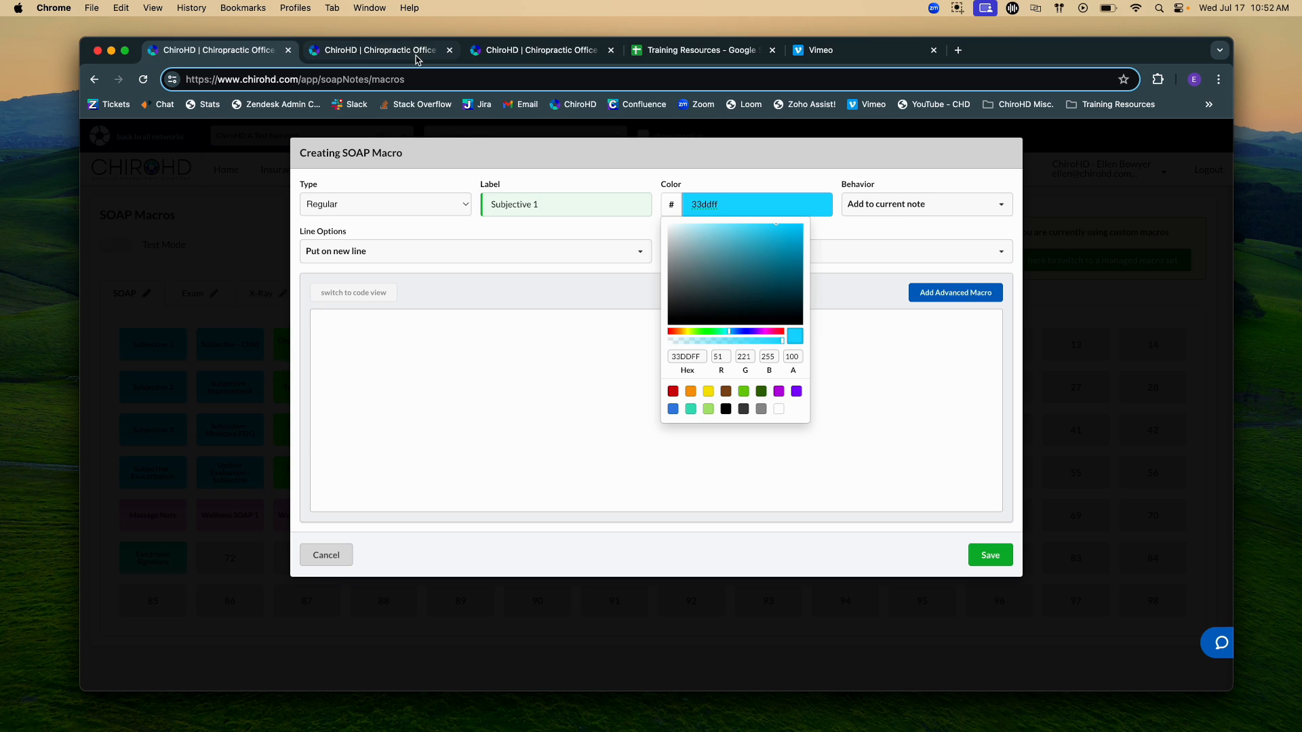
Compare the behavior, line and output options of the location's macro with those of the new organization-level macro
click(421, 54)
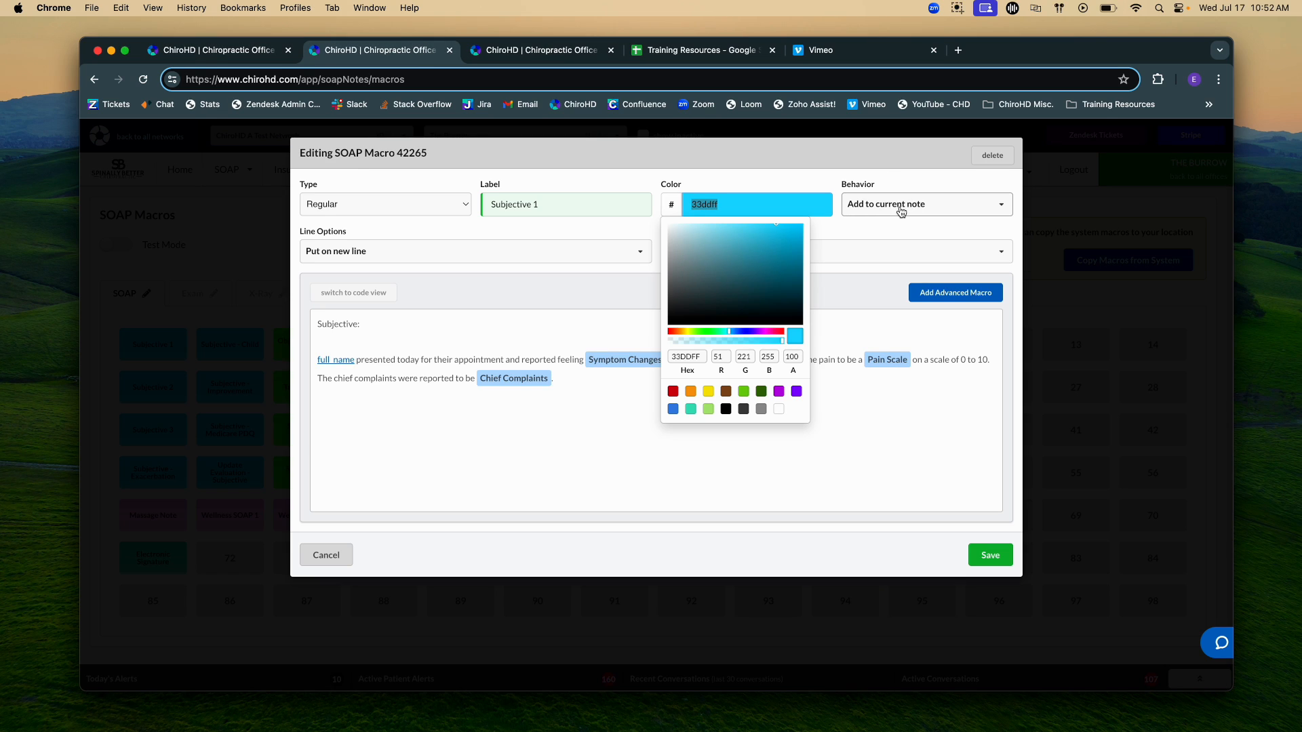
click(255, 59)
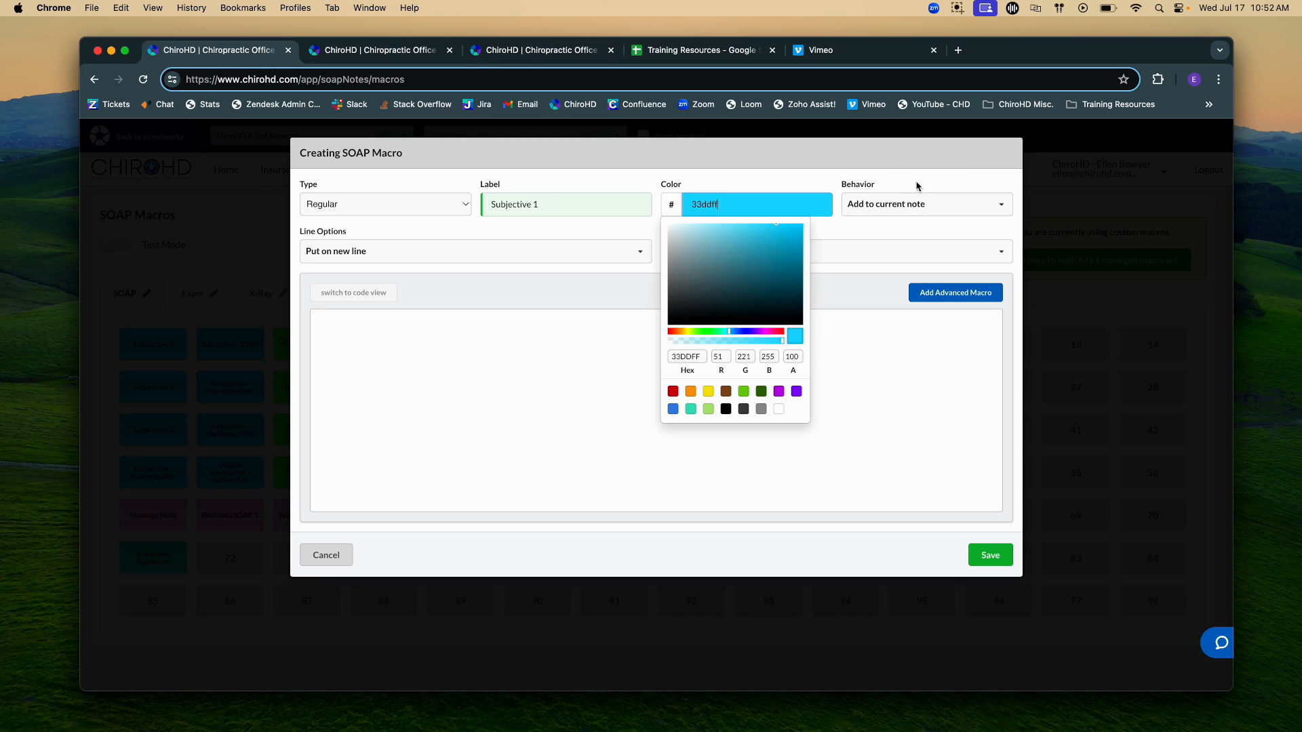
click(909, 181)
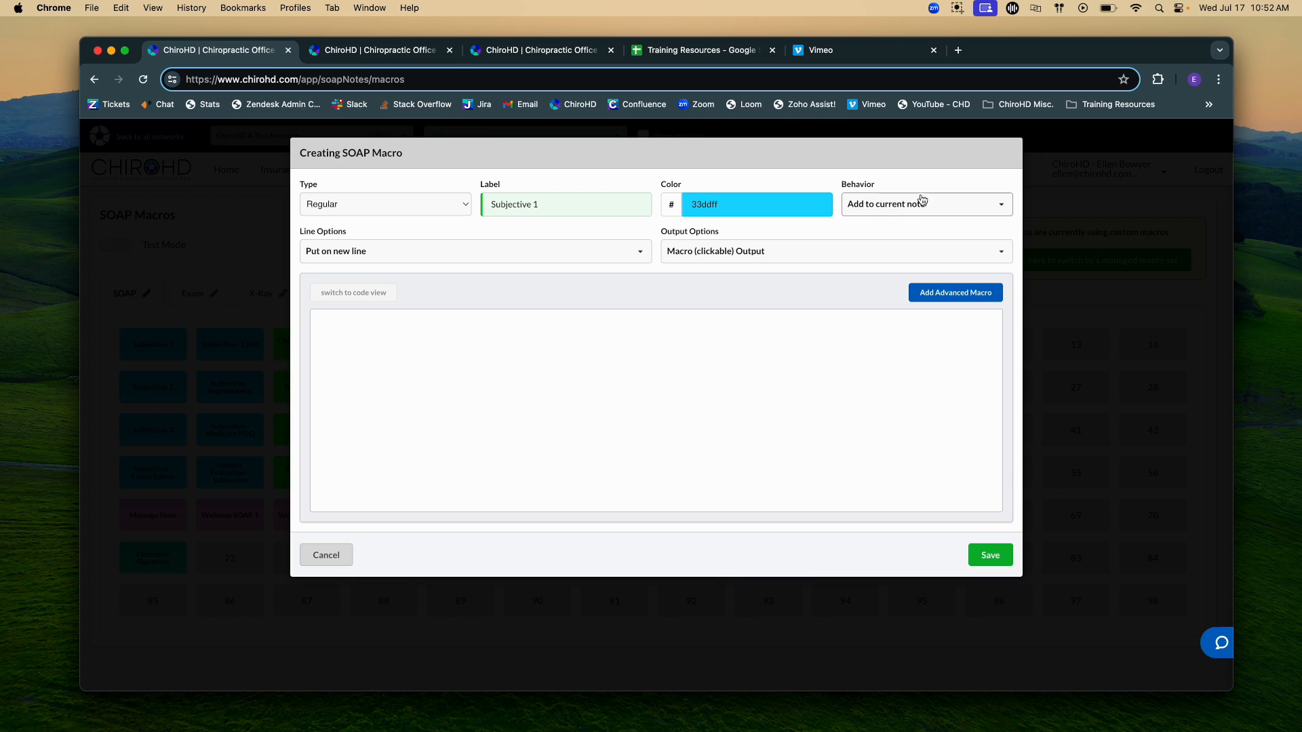
click(337, 54)
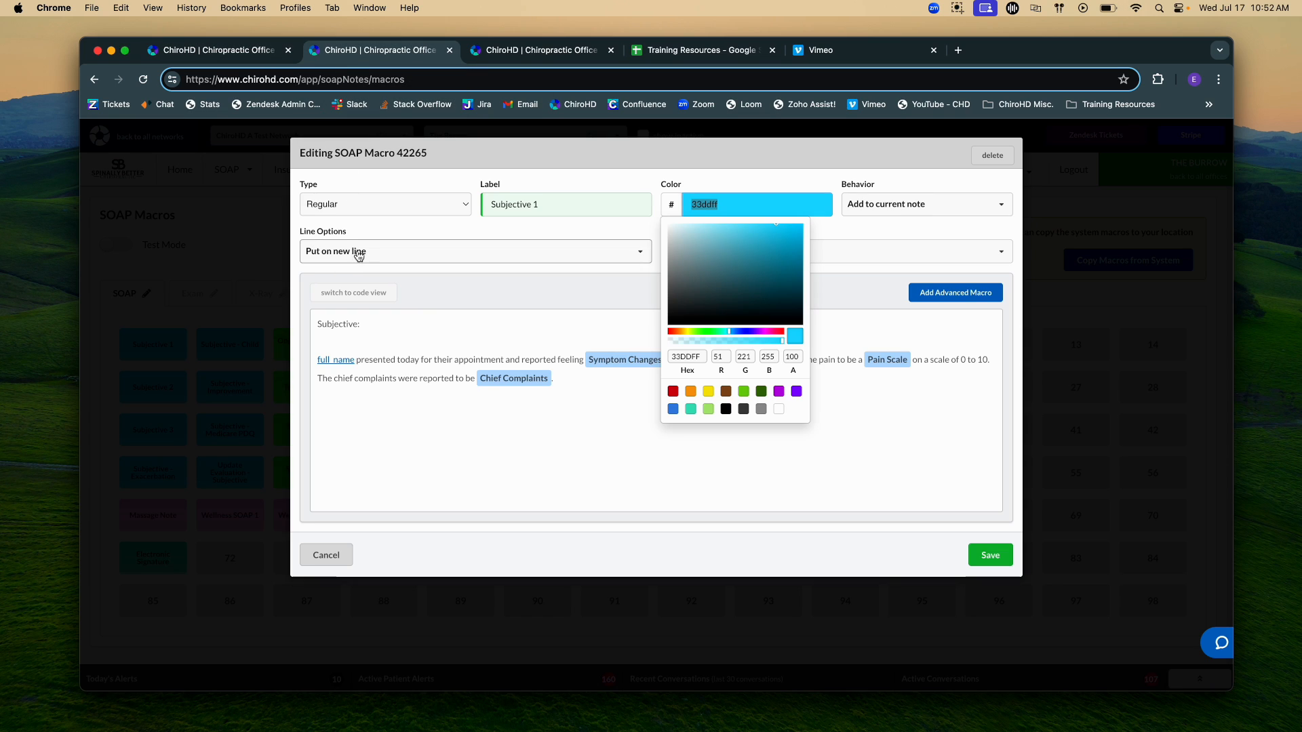
click(256, 56)
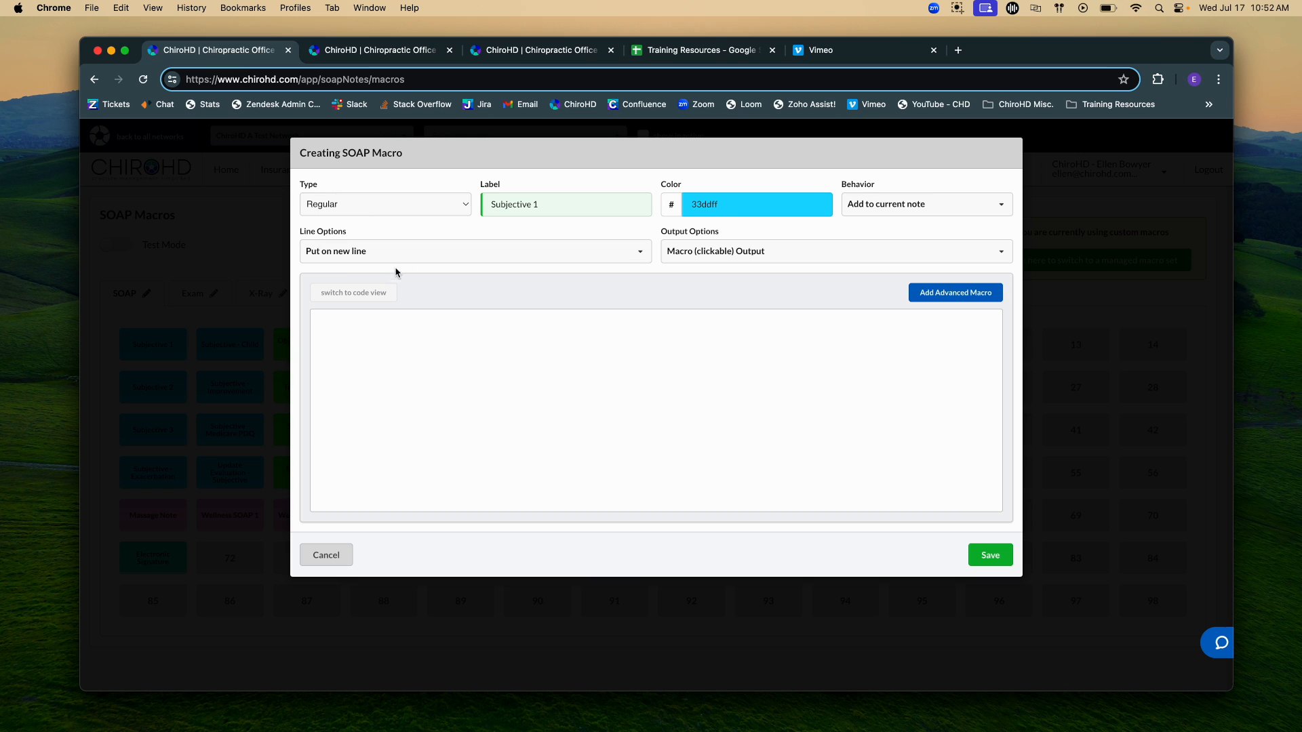
click(355, 58)
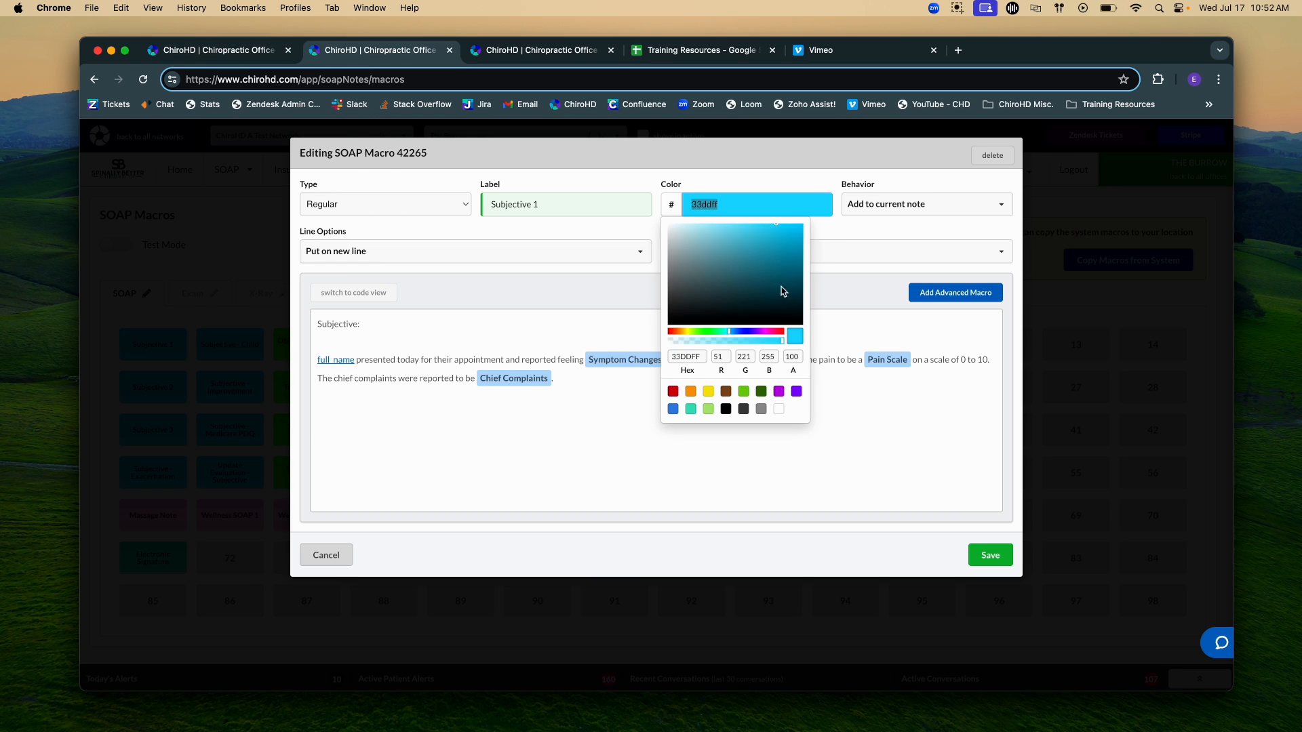
click(819, 460)
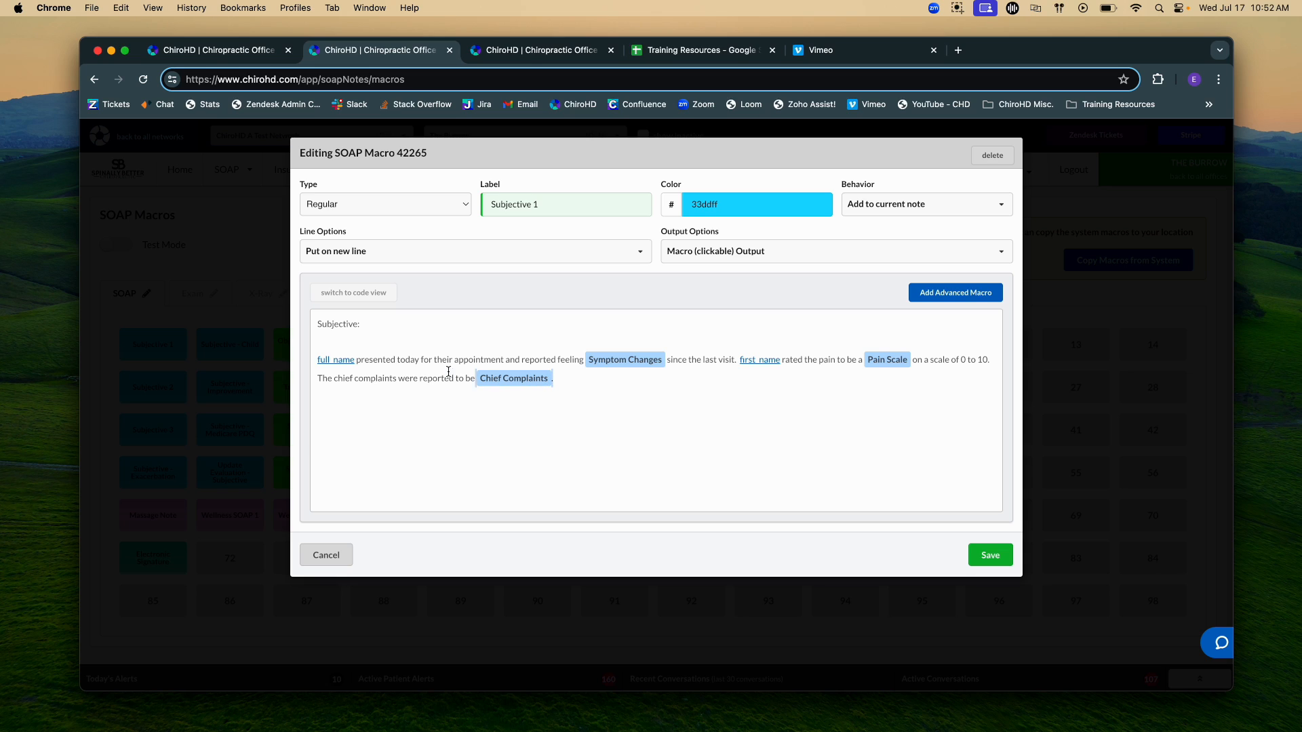
drag(502, 384, 291, 315)
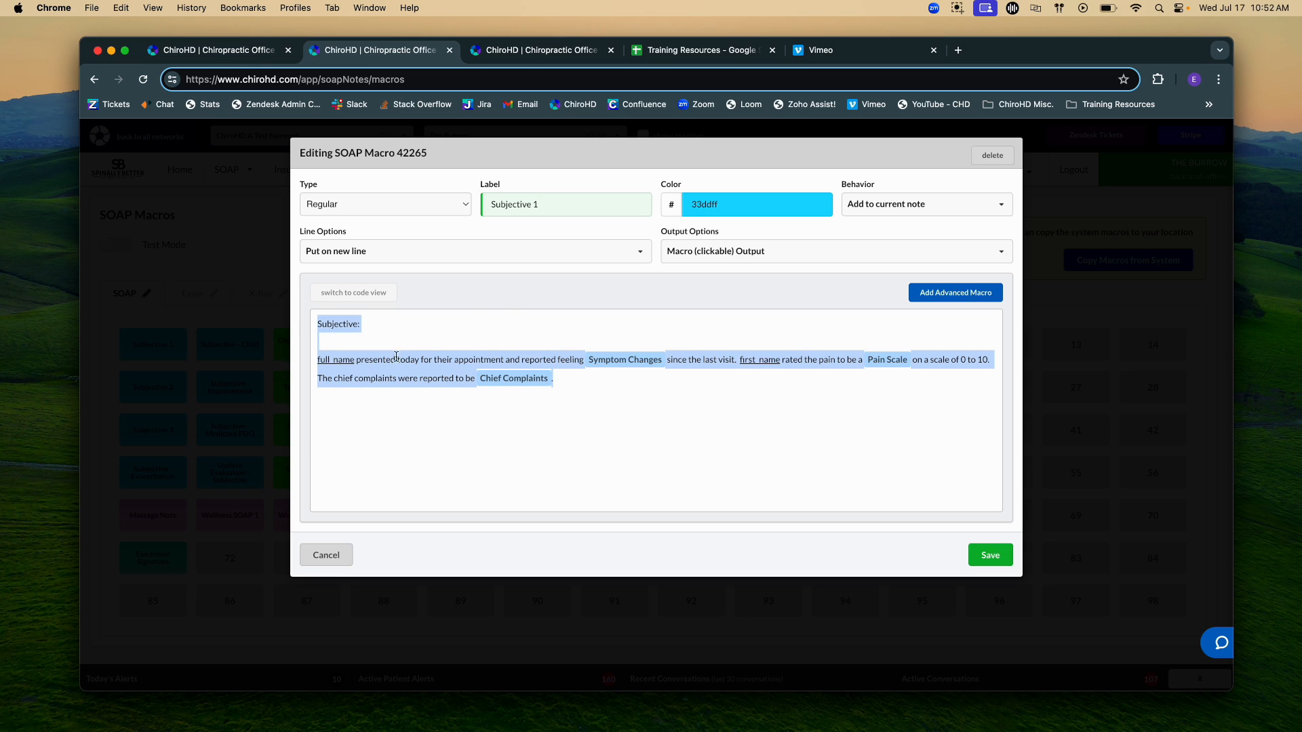
click(498, 429)
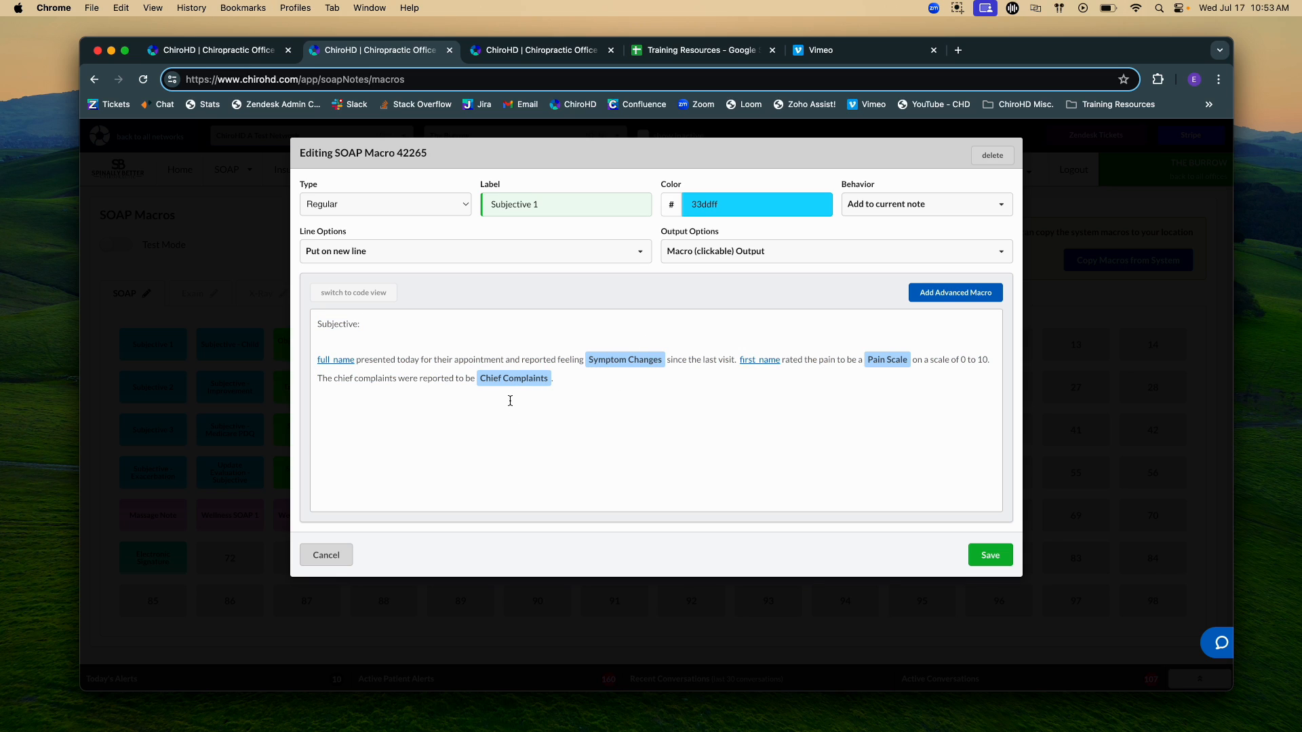
drag(596, 378, 317, 324)
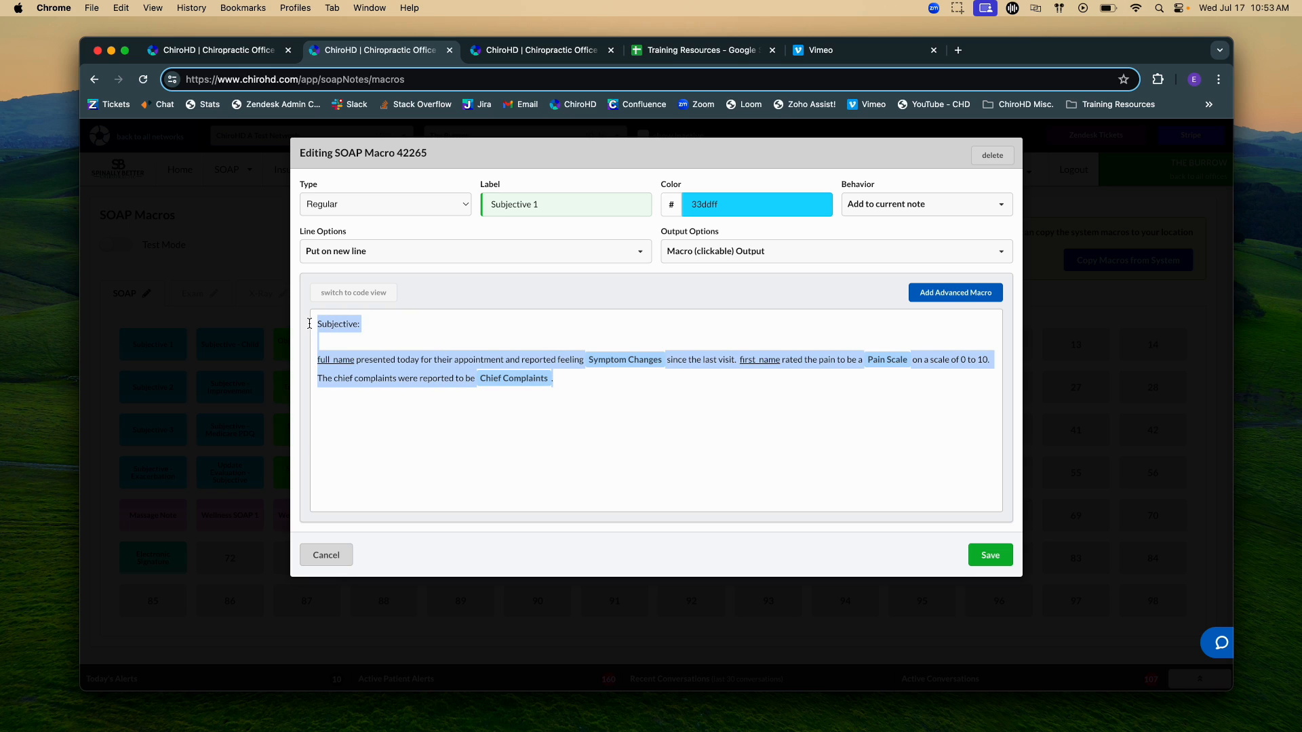
click(556, 446)
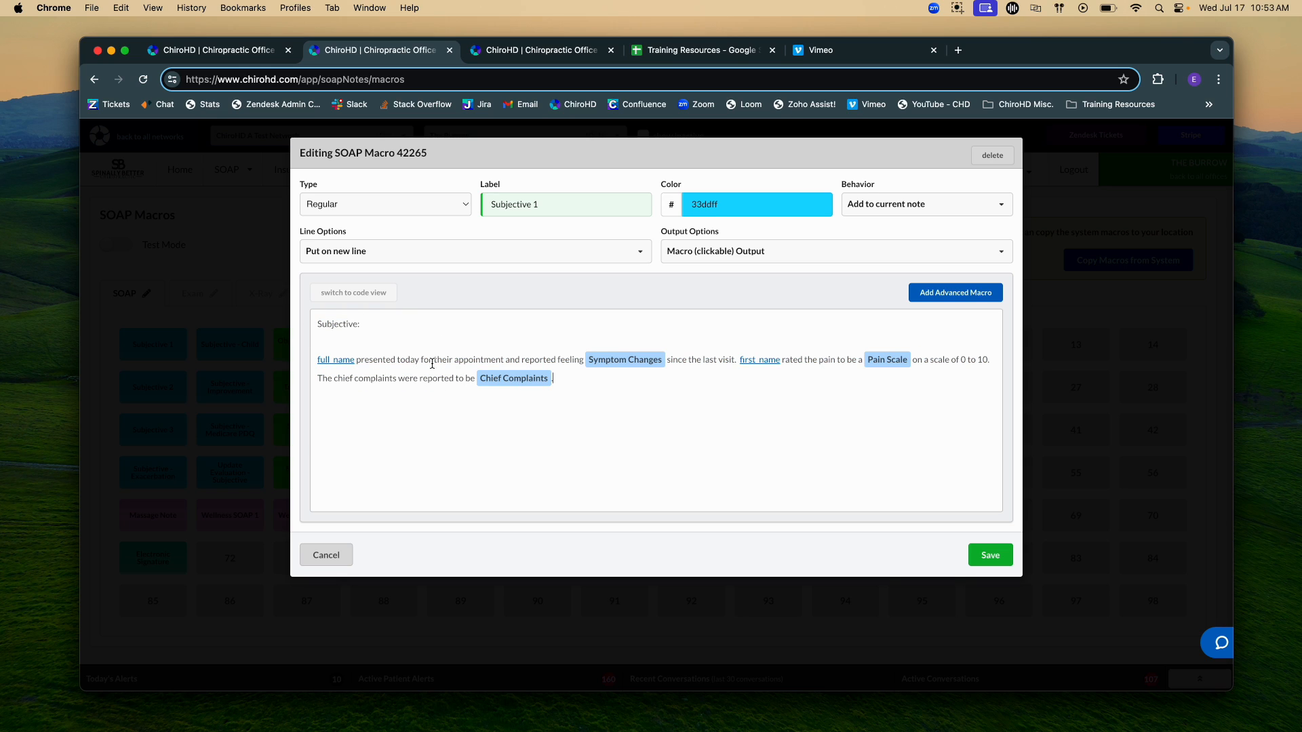
Show the location's Subjective 1 macro as code and copy all of that code into the new macro's body
click(353, 293)
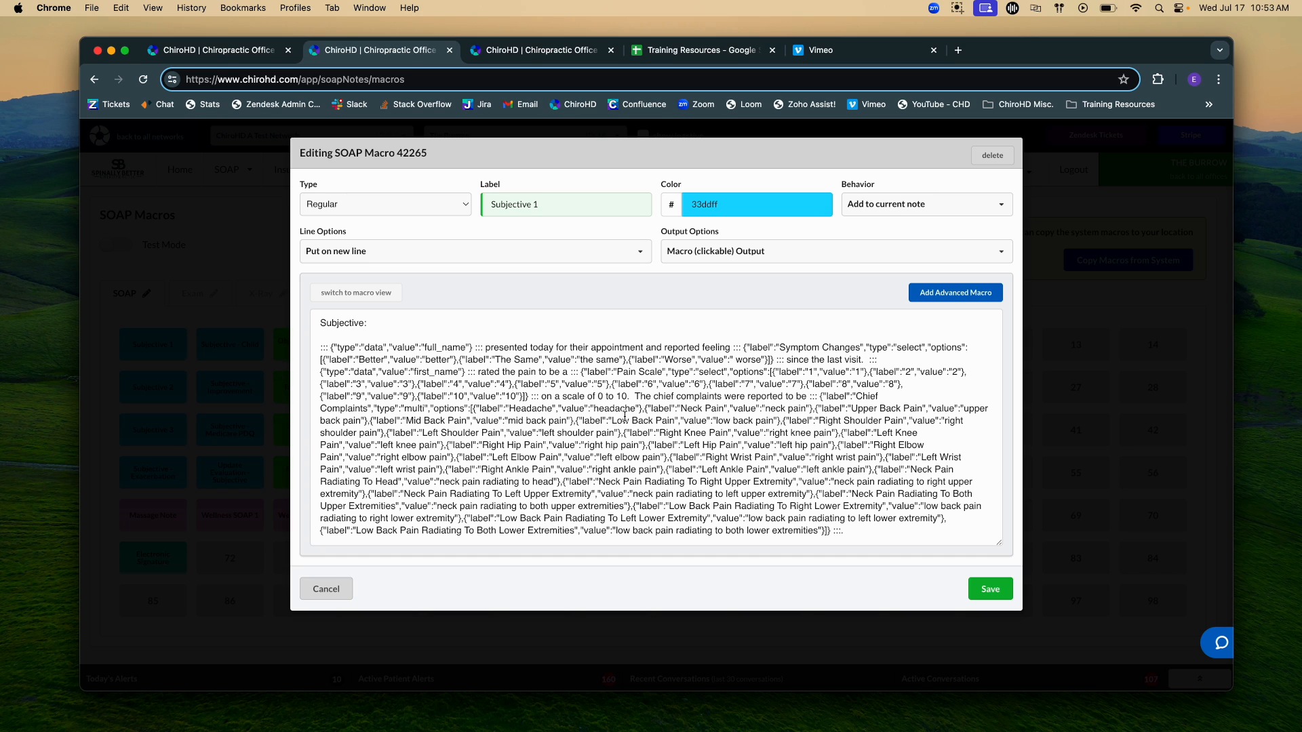
click(624, 416)
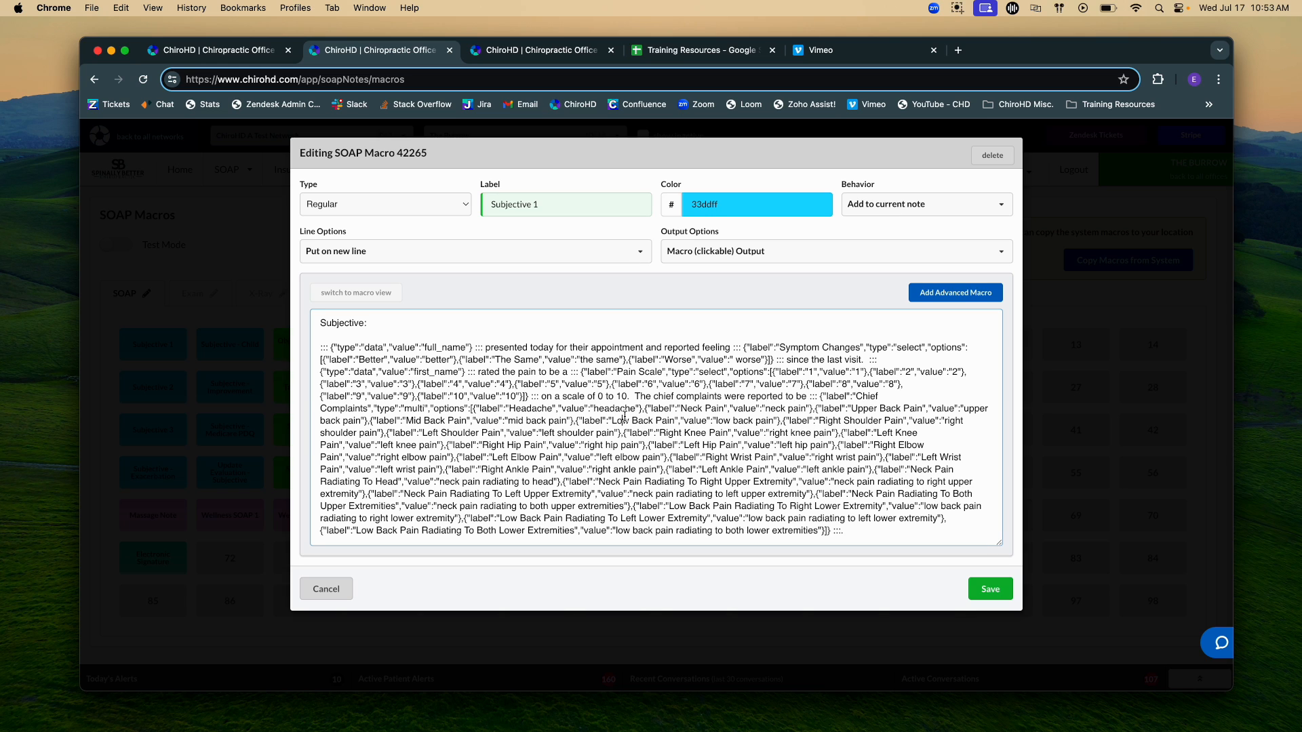
key(super+a)
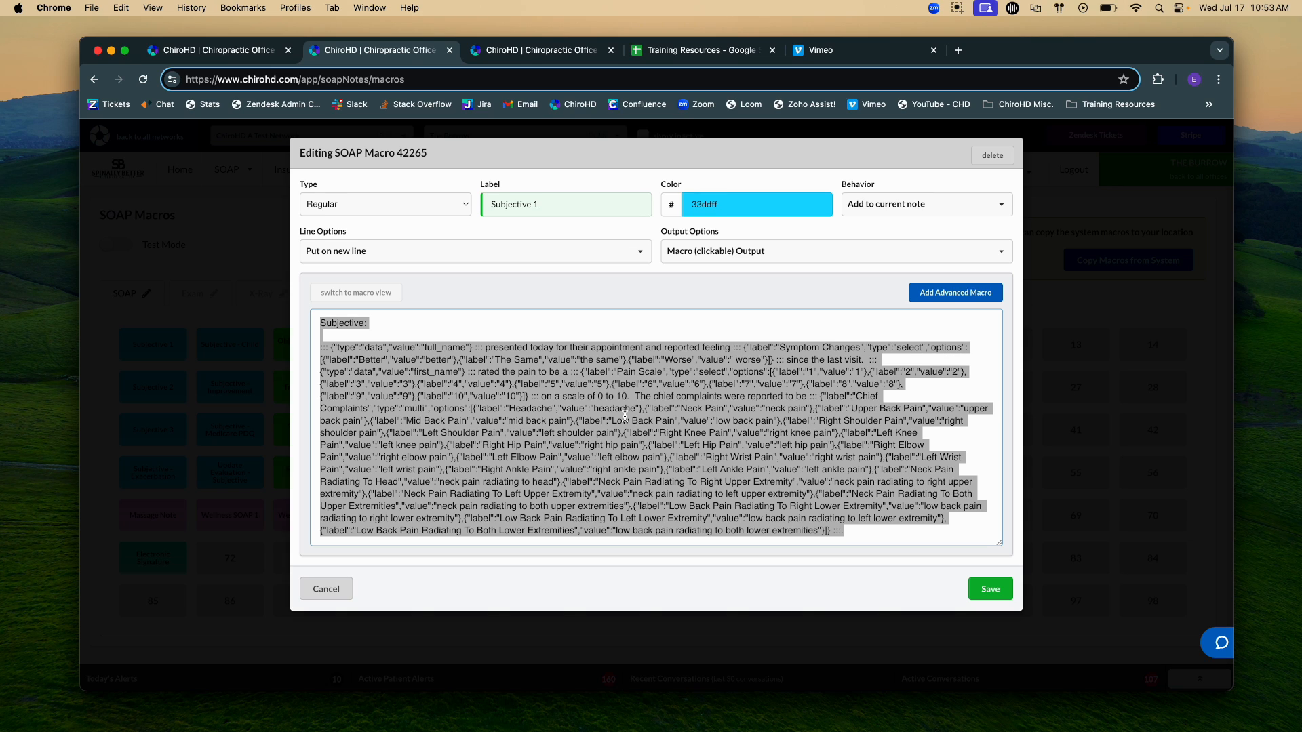
click(251, 52)
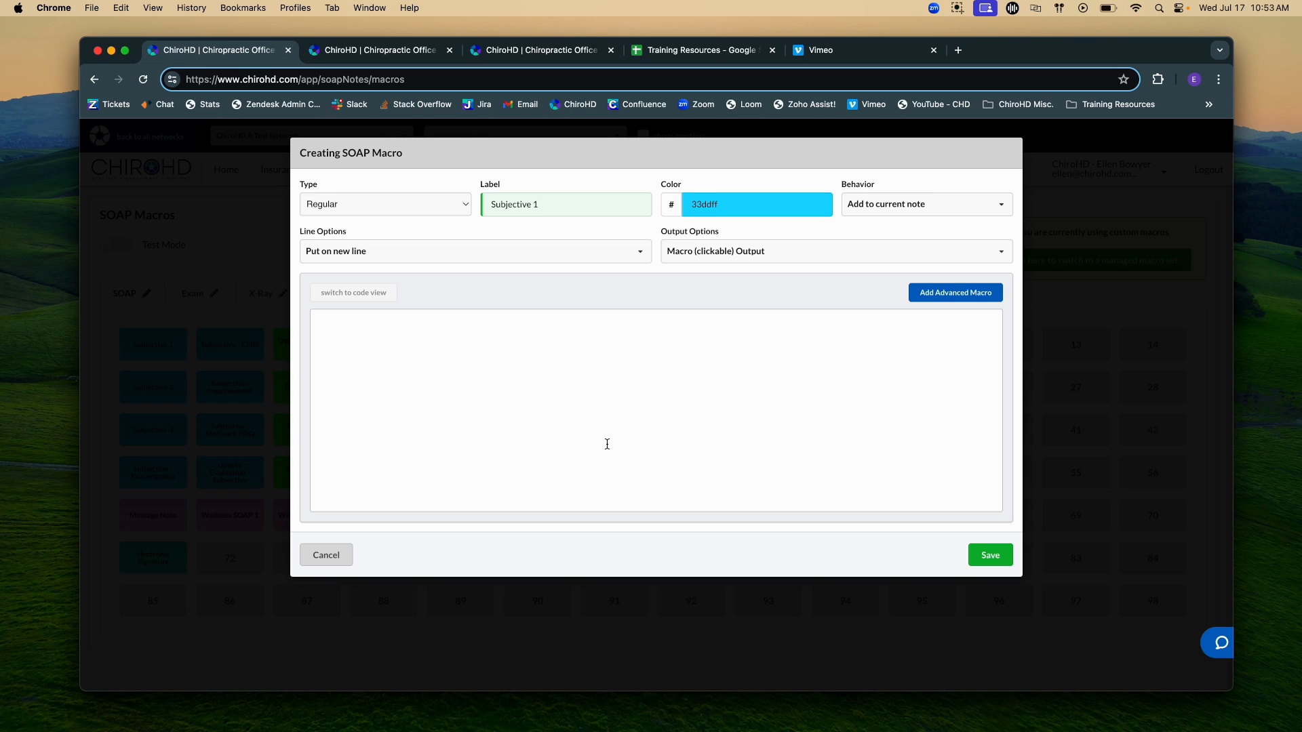
key(super+v)
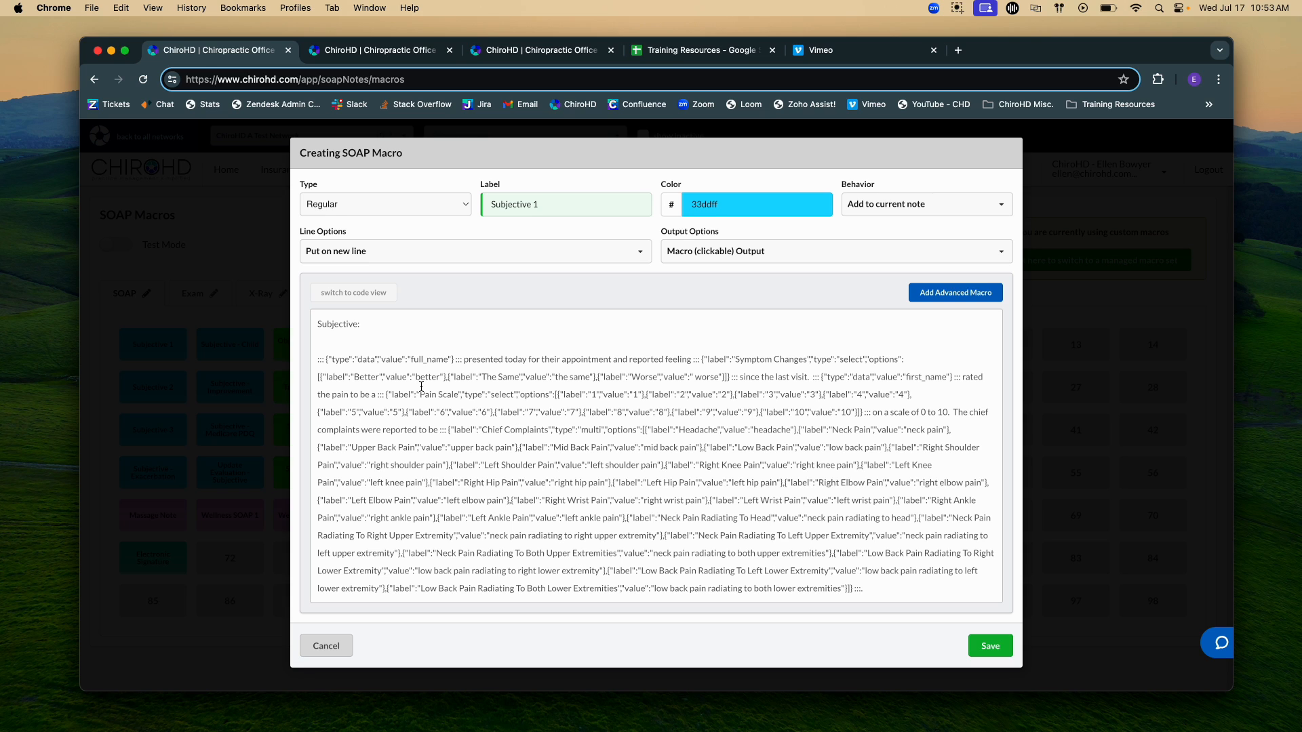
Convert the new macro's pasted code into macro fields through code view and macro view, and save the macro
click(339, 295)
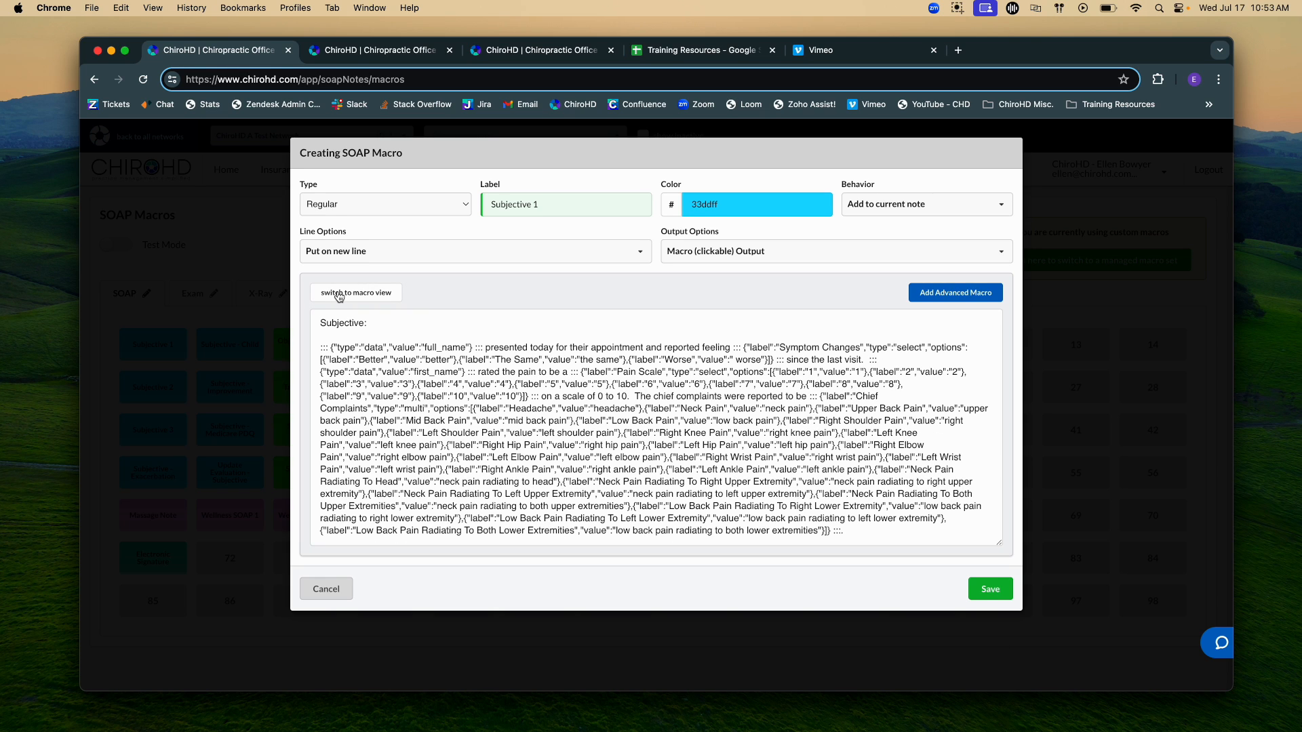
click(339, 293)
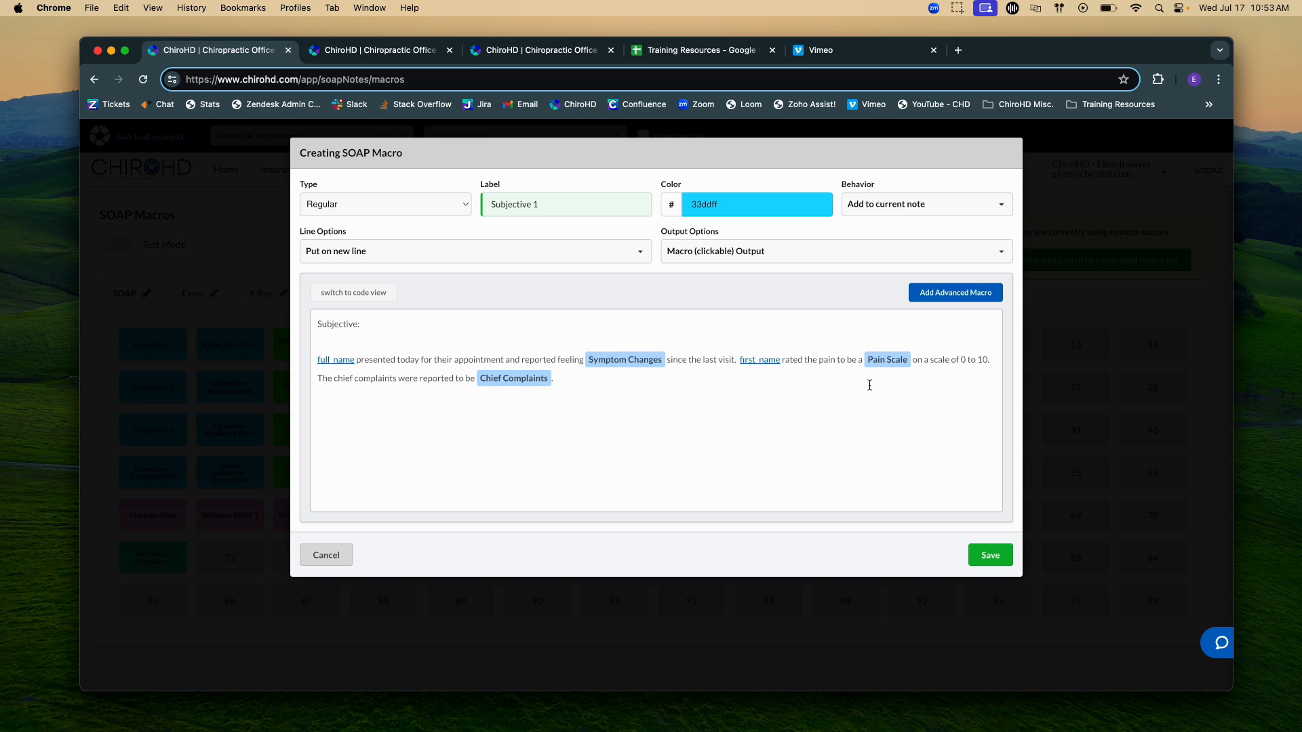
click(988, 559)
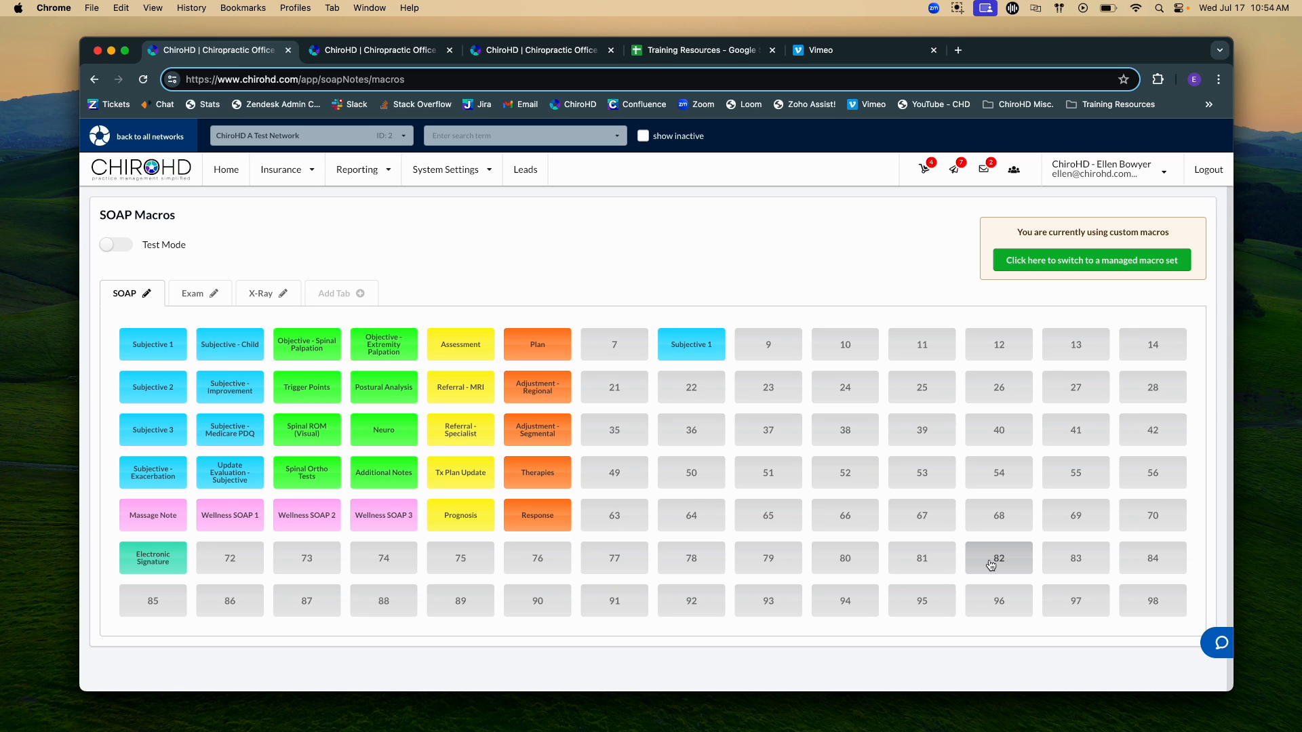
Close the location's Subjective 1 macro, open its Update Evaluation - Subjective list macro, and inspect the 1 Complaint item's code
key(ctrl+Tab)
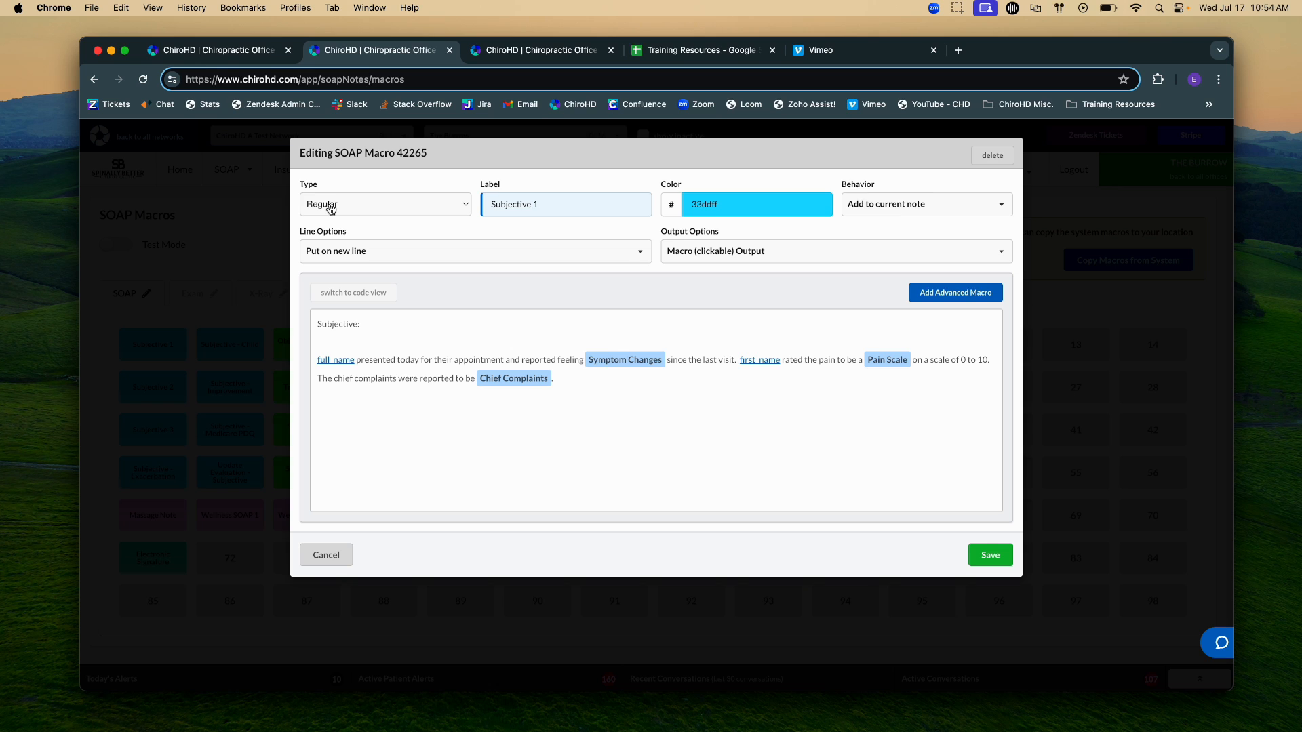
click(317, 553)
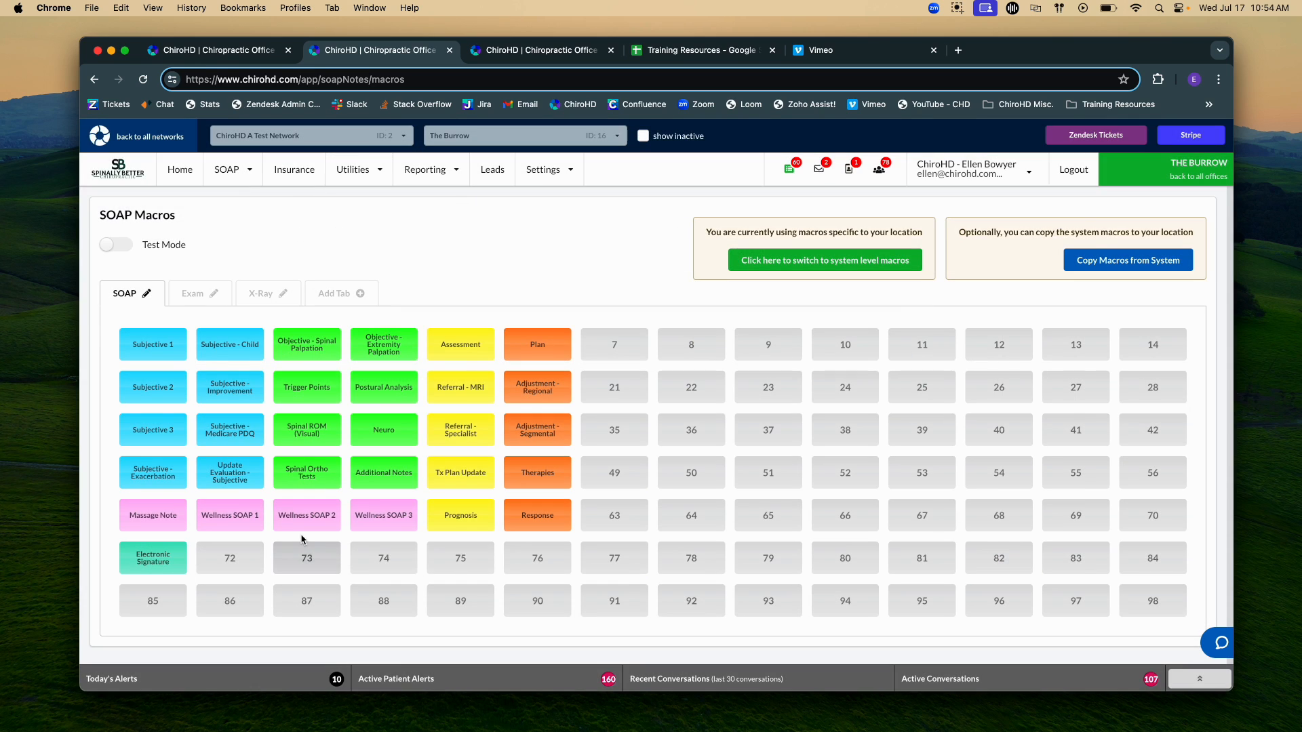
click(231, 476)
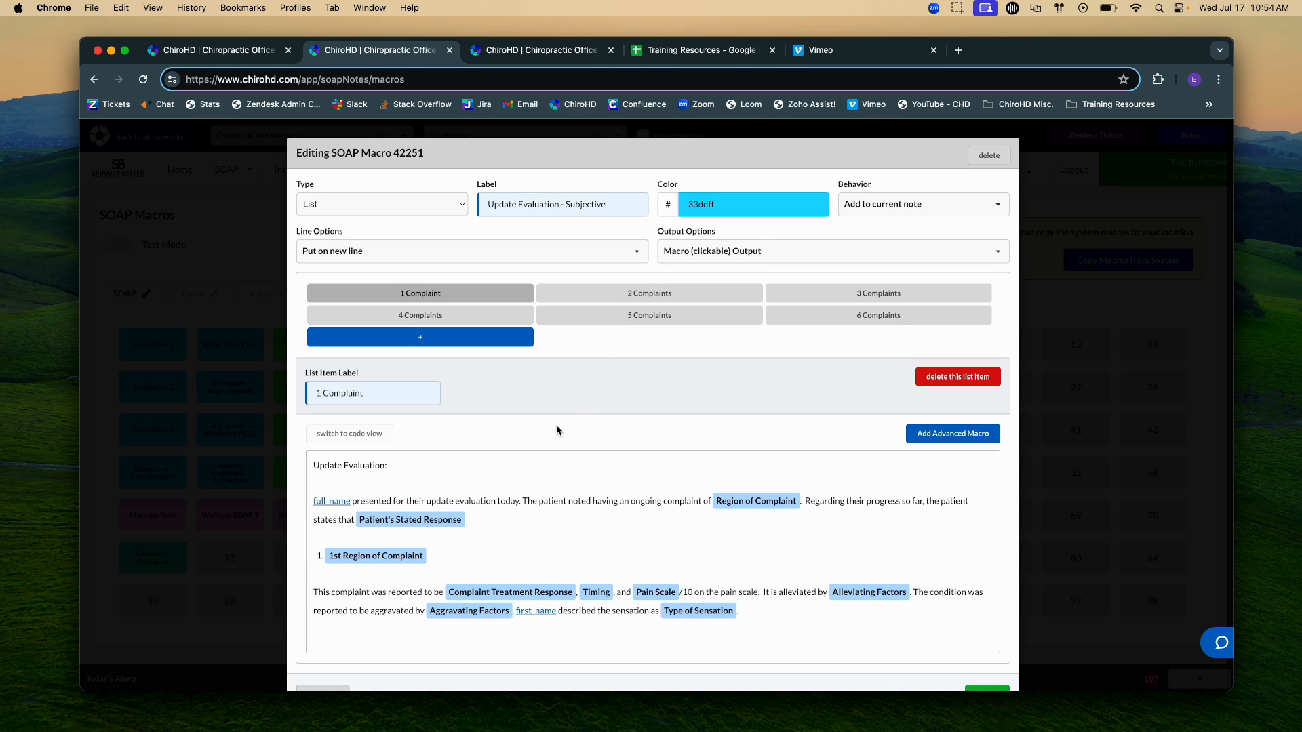
click(349, 434)
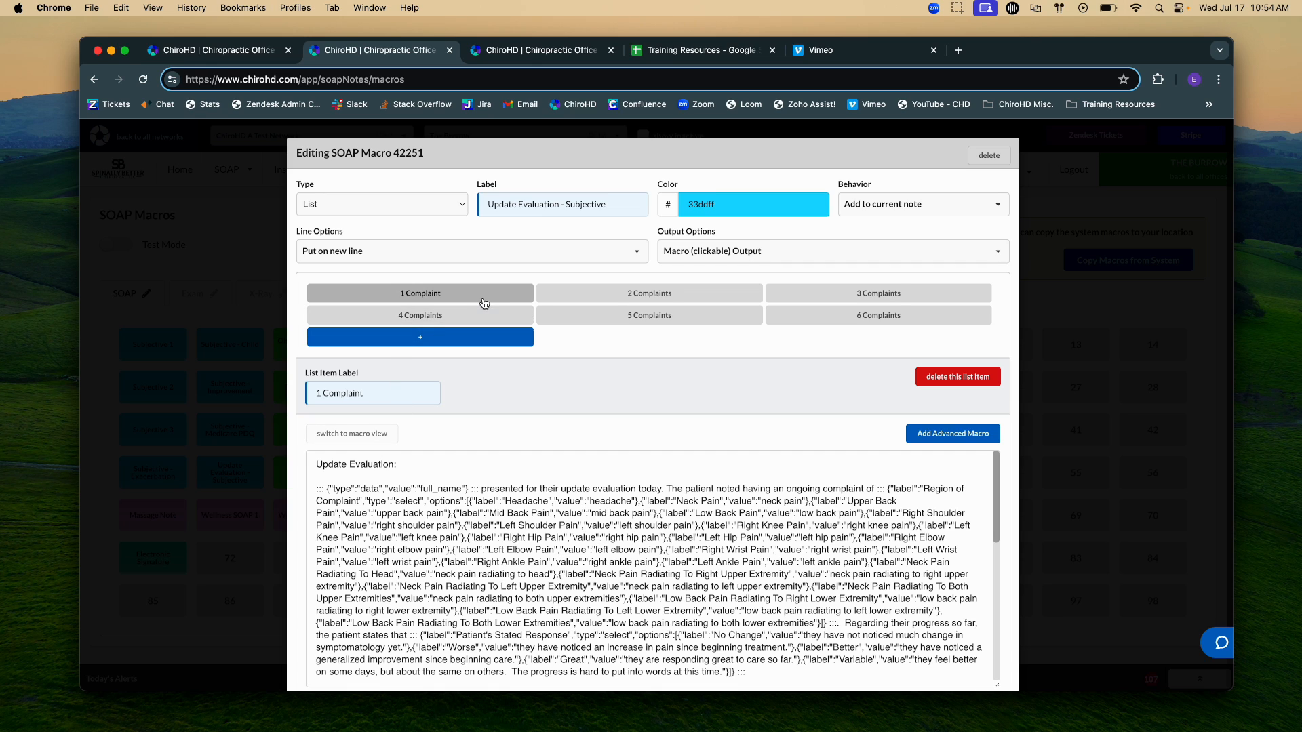
click(363, 437)
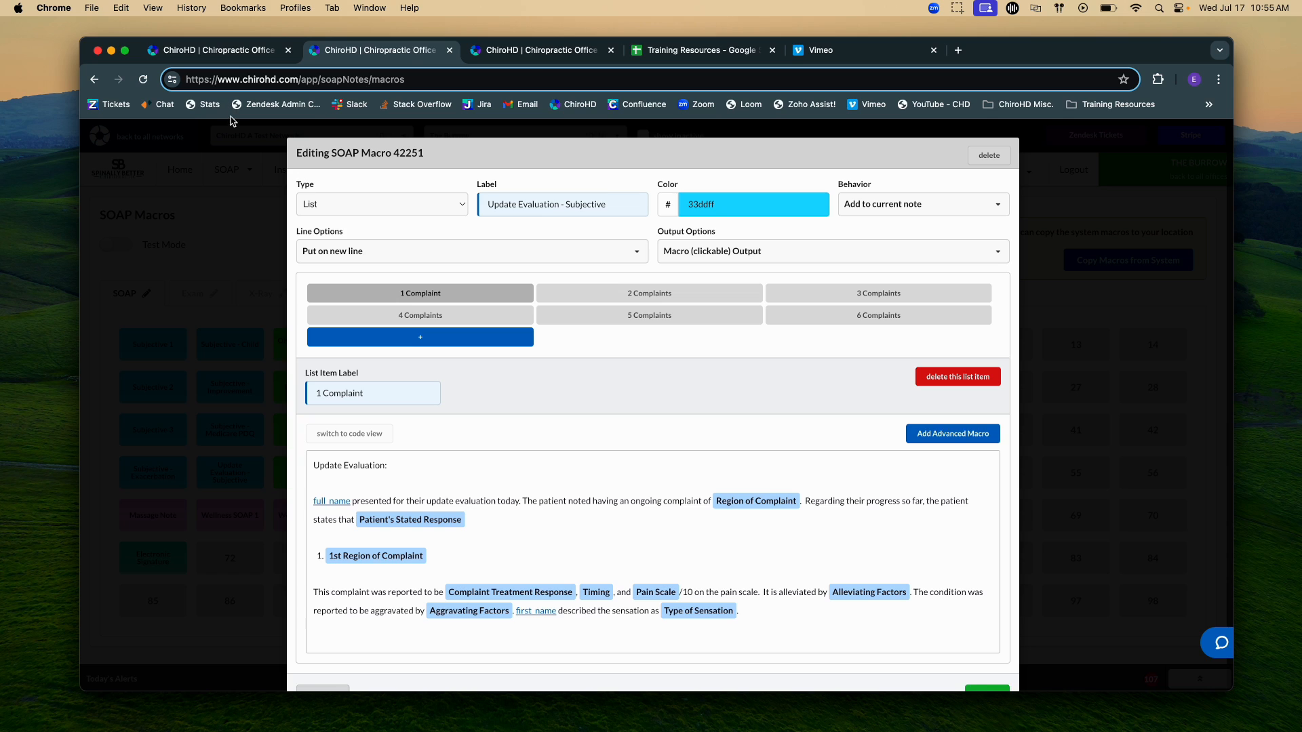
Create an organization-level macro of type List in empty slot 22, copying the label Update Evaluation - Subjective from the location's macro
triple_click(554, 201)
key(super+c)
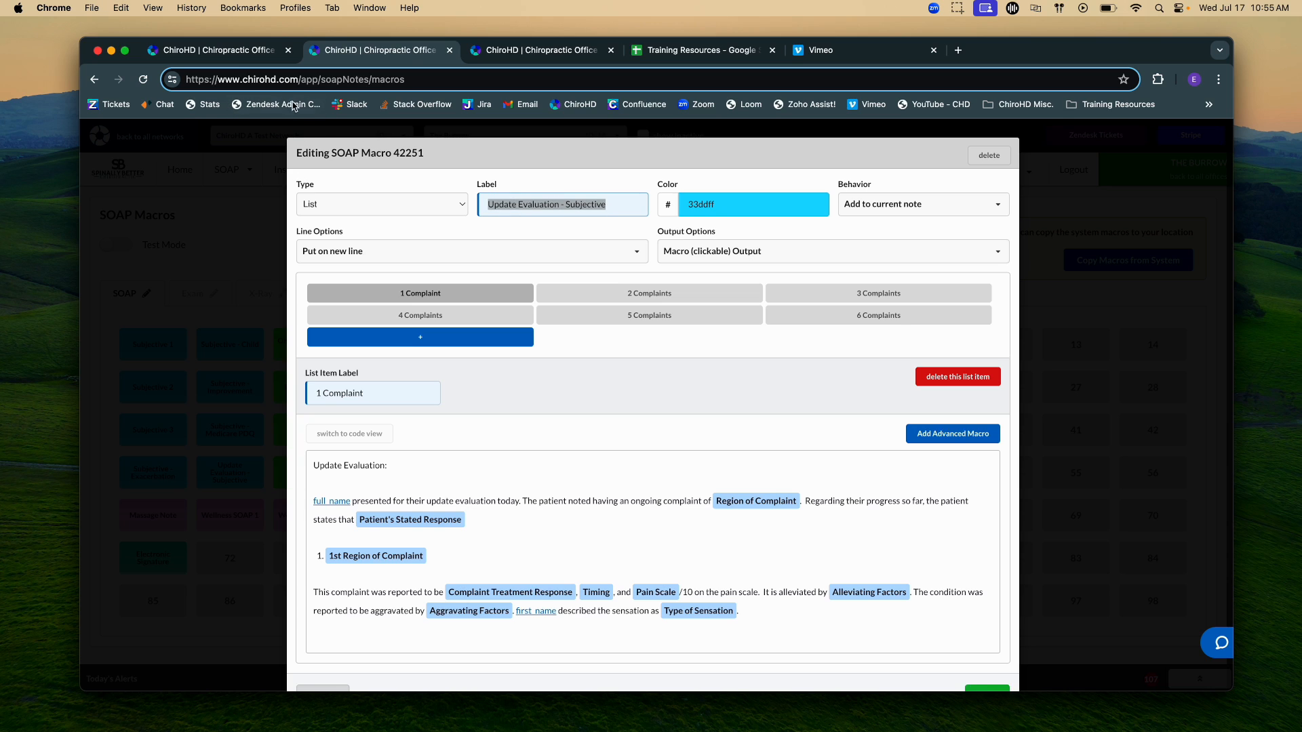
click(257, 51)
click(708, 405)
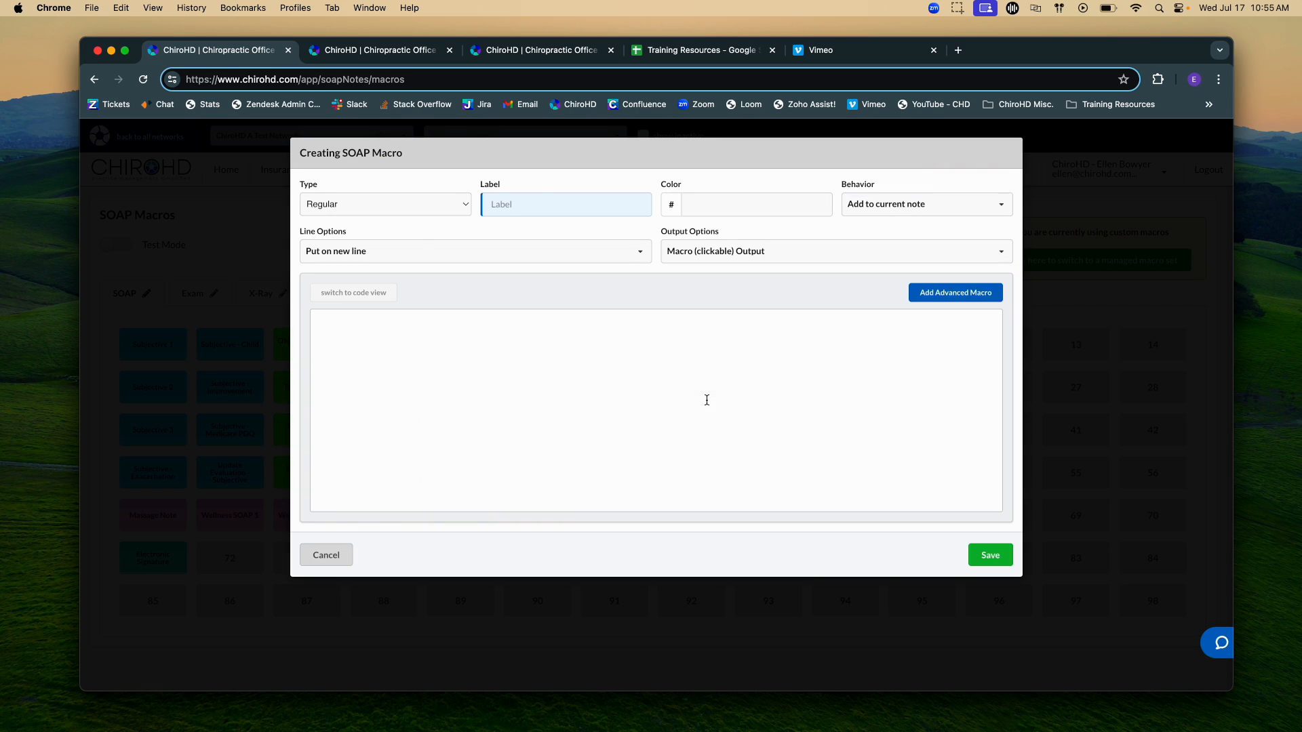
click(339, 203)
click(339, 224)
click(501, 204)
key(super+v)
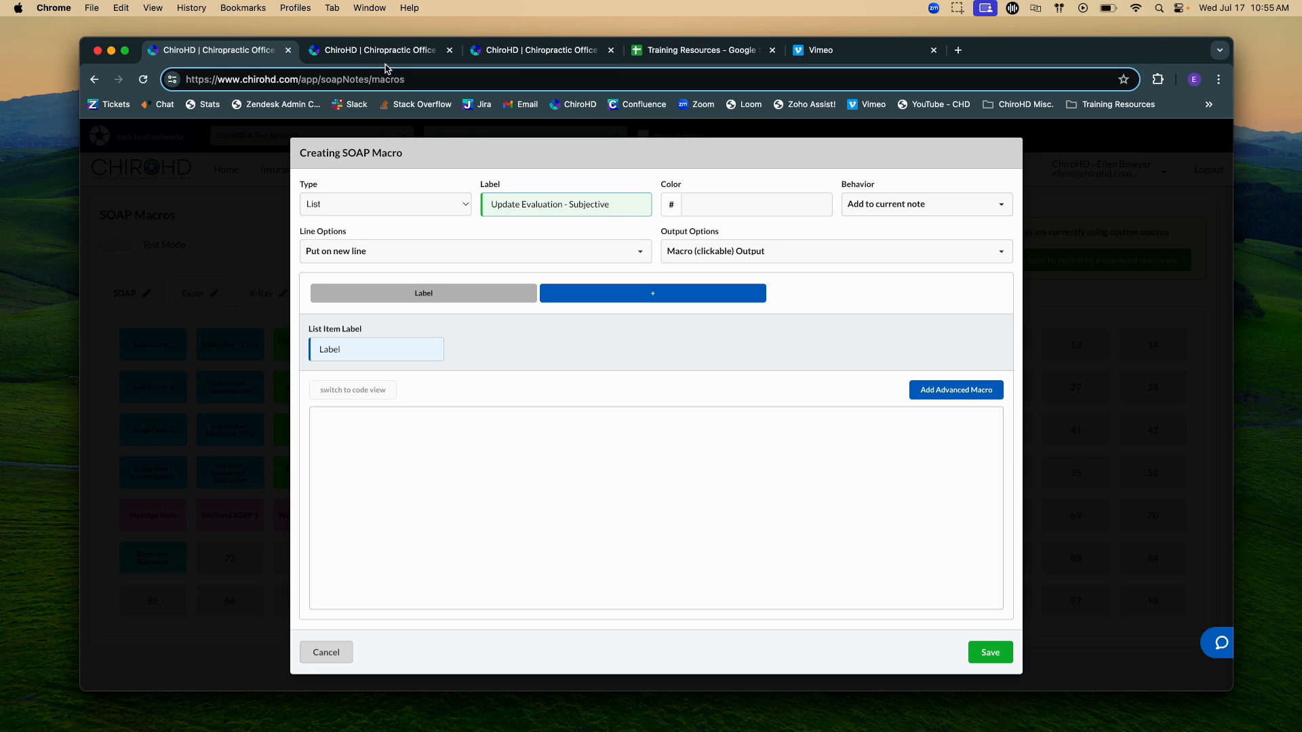
Copy the color code 33ddff from the location's Update Evaluation - Subjective macro into the new list macro
click(383, 50)
click(721, 207)
key(super+c)
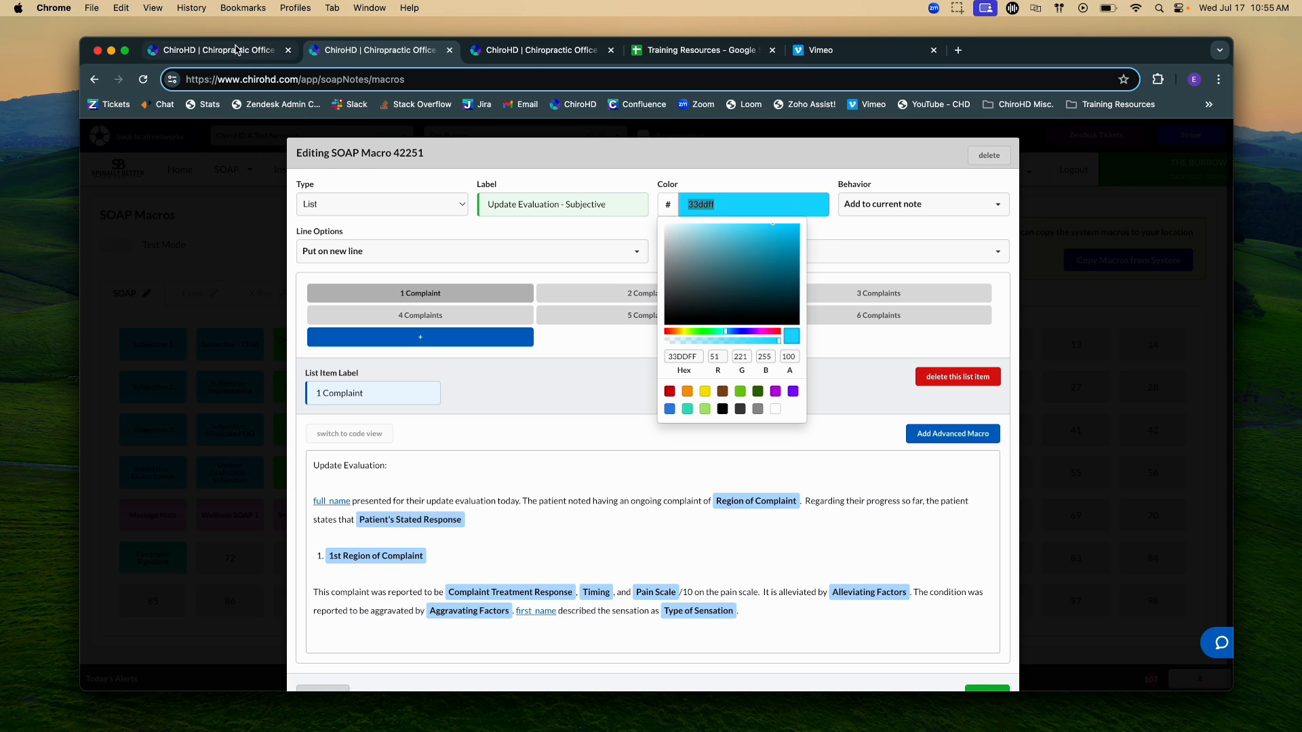
key(super+alt+Left)
click(712, 206)
key(super+v)
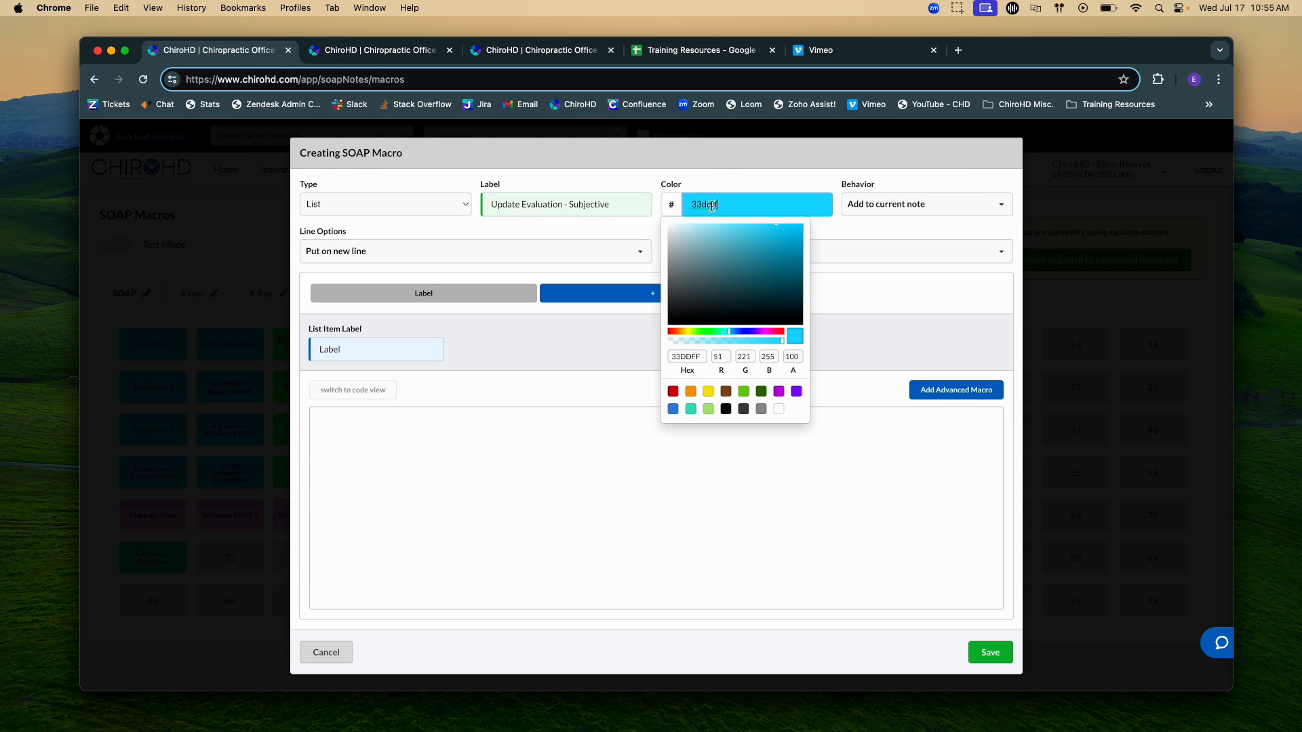
Copy the list item label 1 Complaint from the location's macro to the new macro's first list item
click(378, 55)
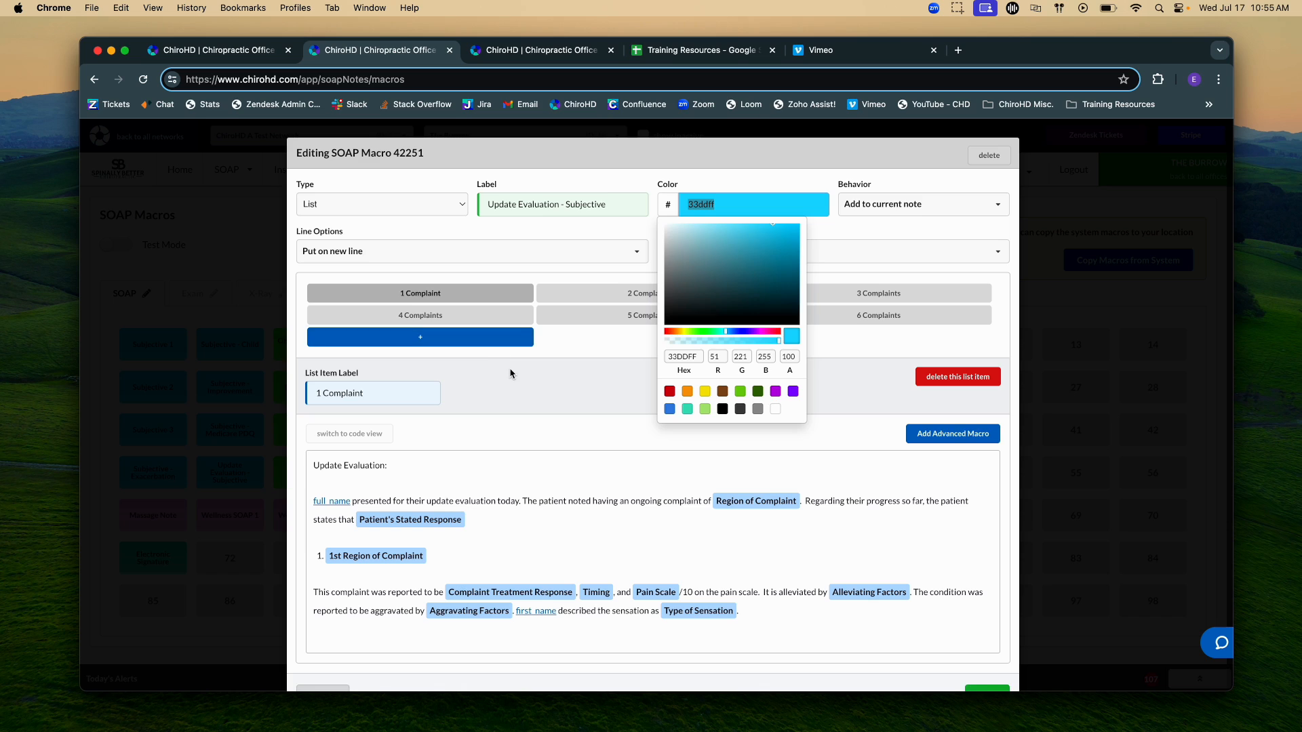
double_click(408, 390)
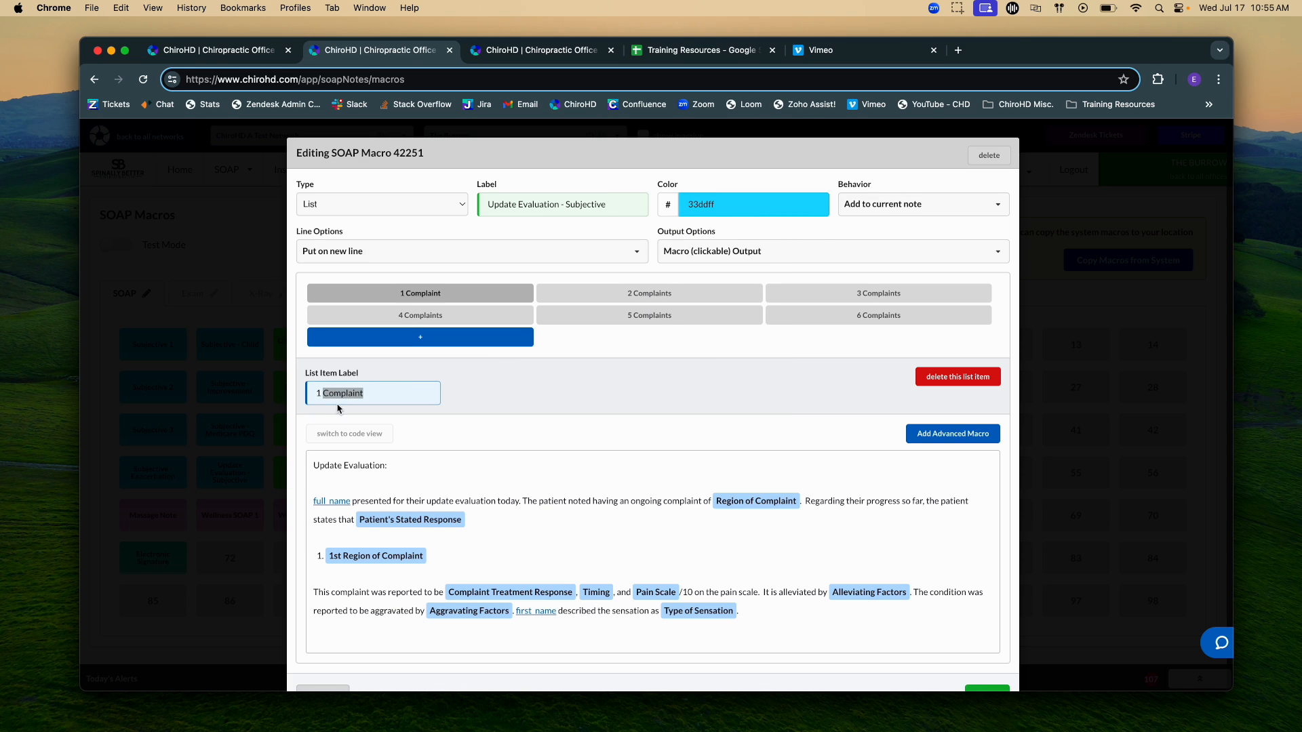
key(super+a)
key(super+c)
click(231, 50)
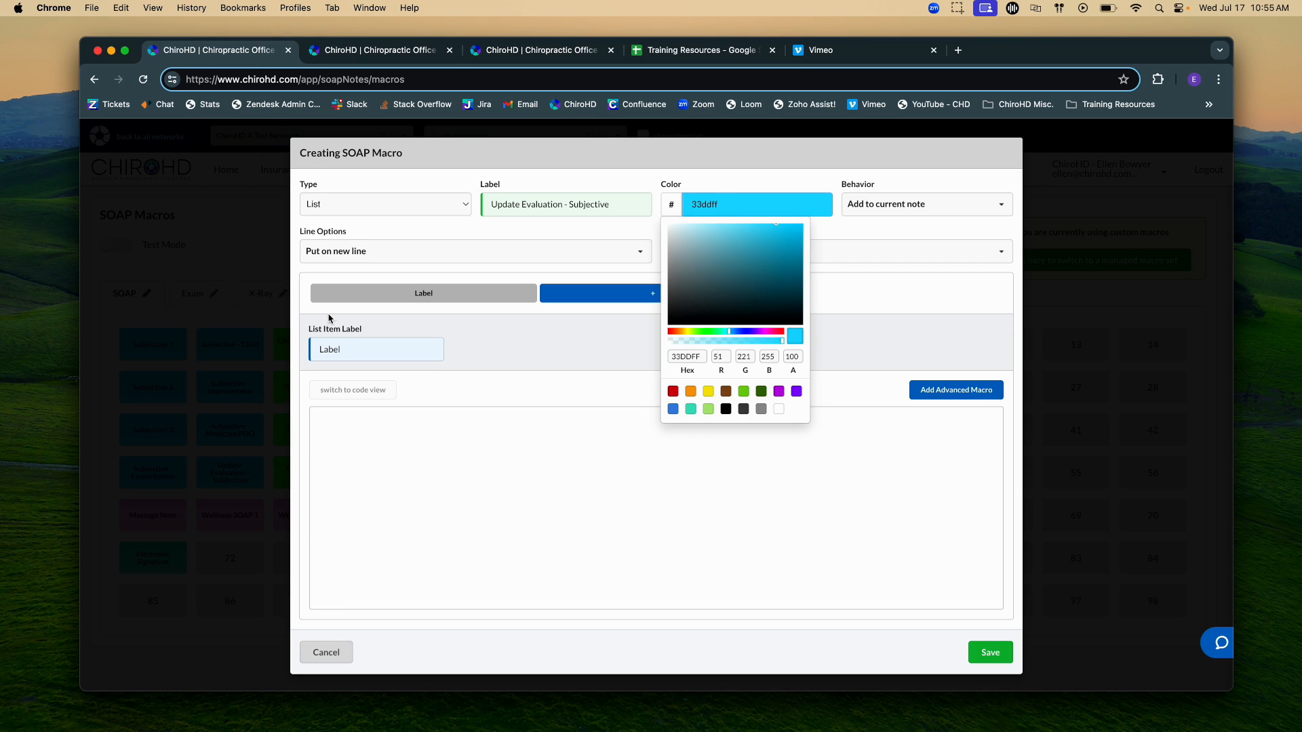
click(341, 349)
key(super+a)
key(super+v)
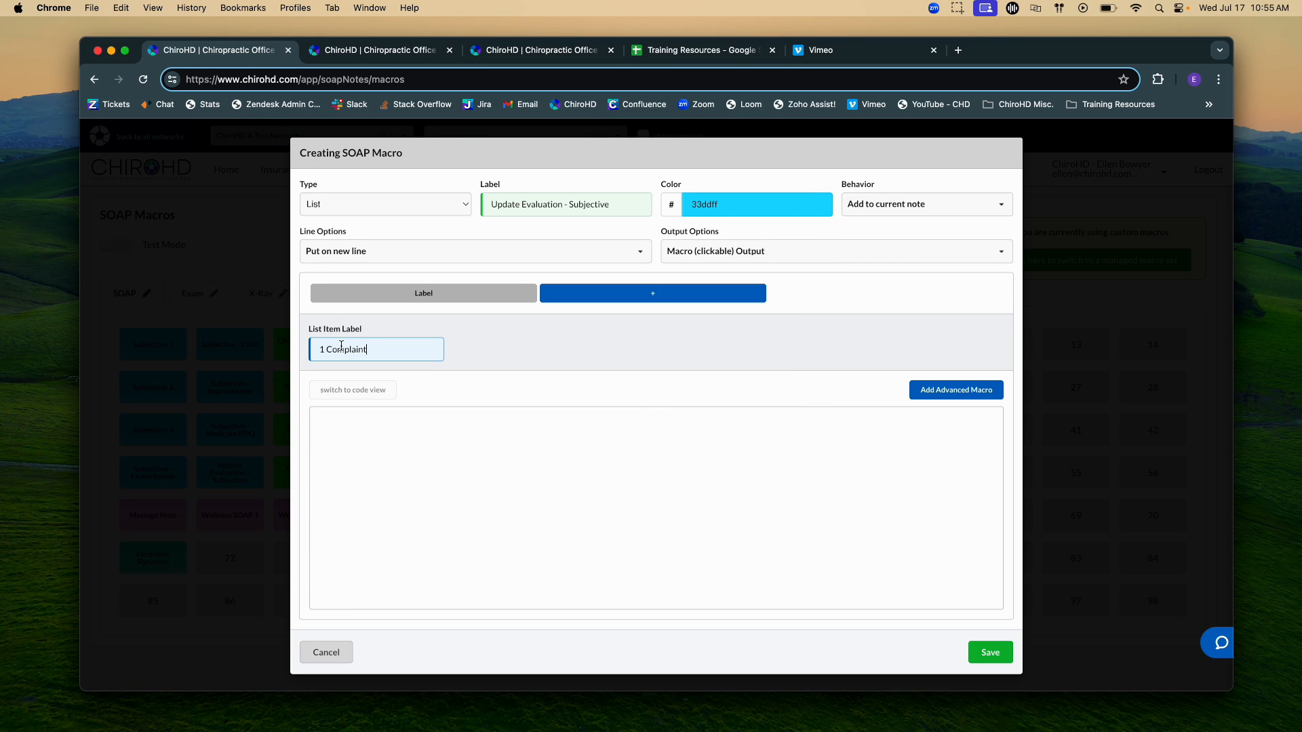
Copy the 1 Complaint item's full code from the location's macro into the new first list item, and show it in macro view
click(387, 50)
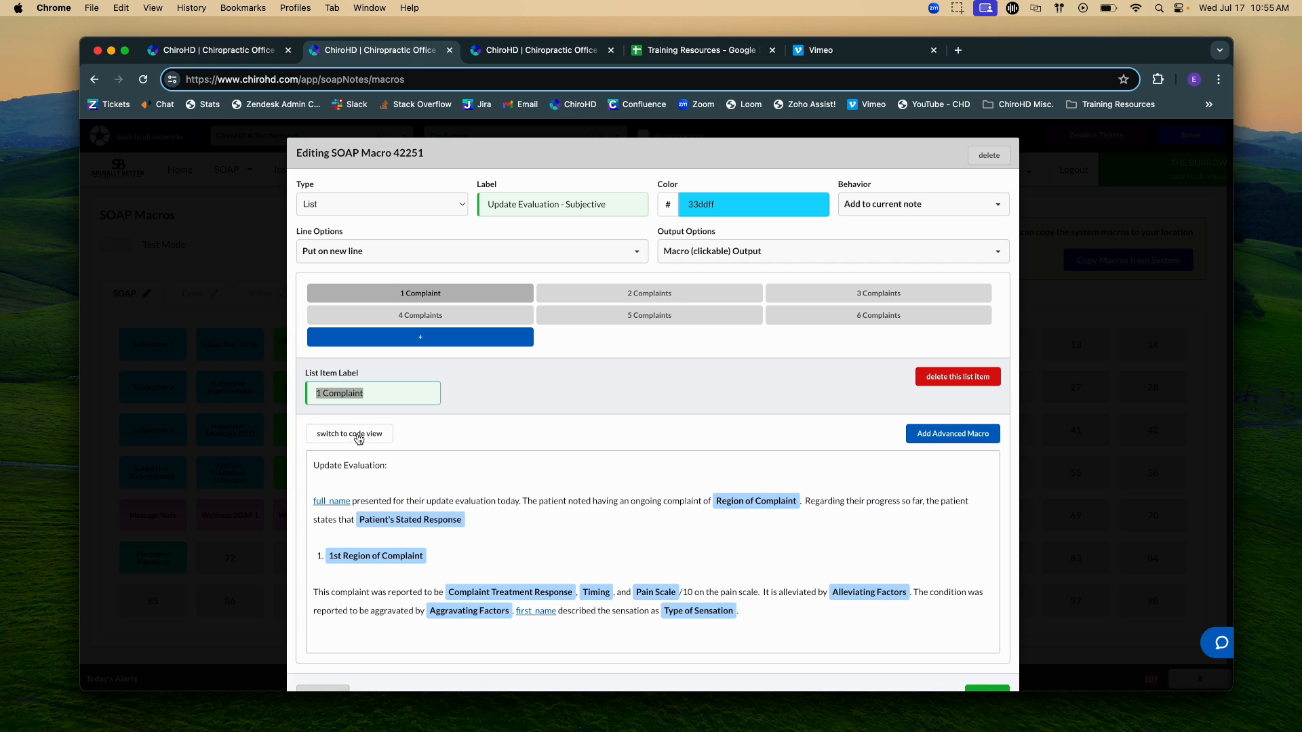
click(347, 434)
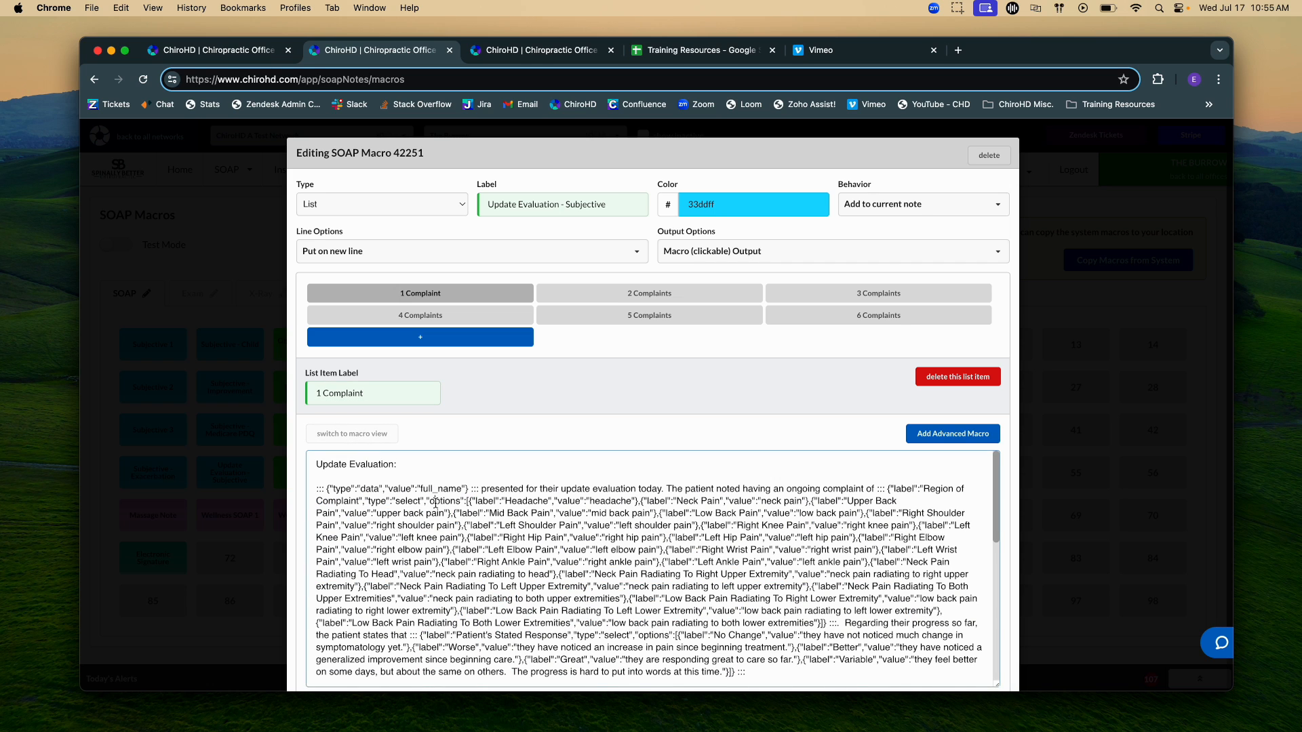
key(super+a)
key(super+c)
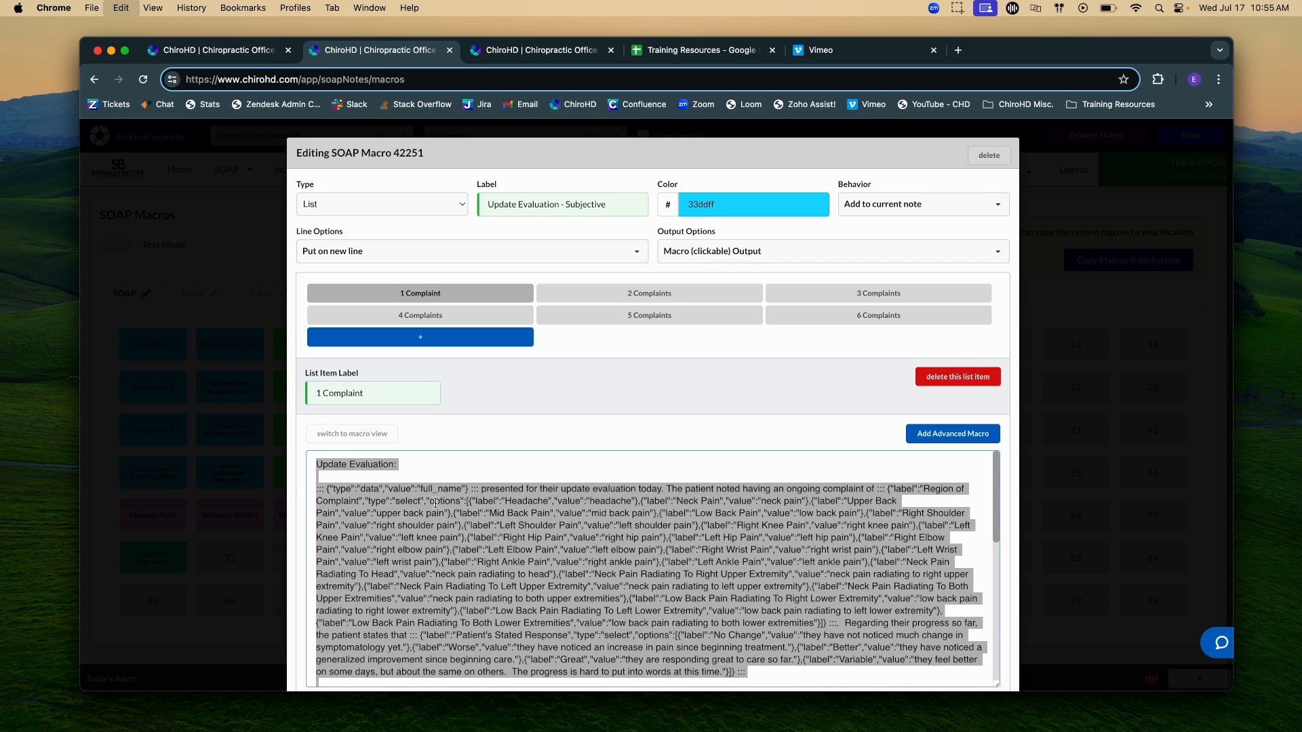
click(241, 47)
click(372, 456)
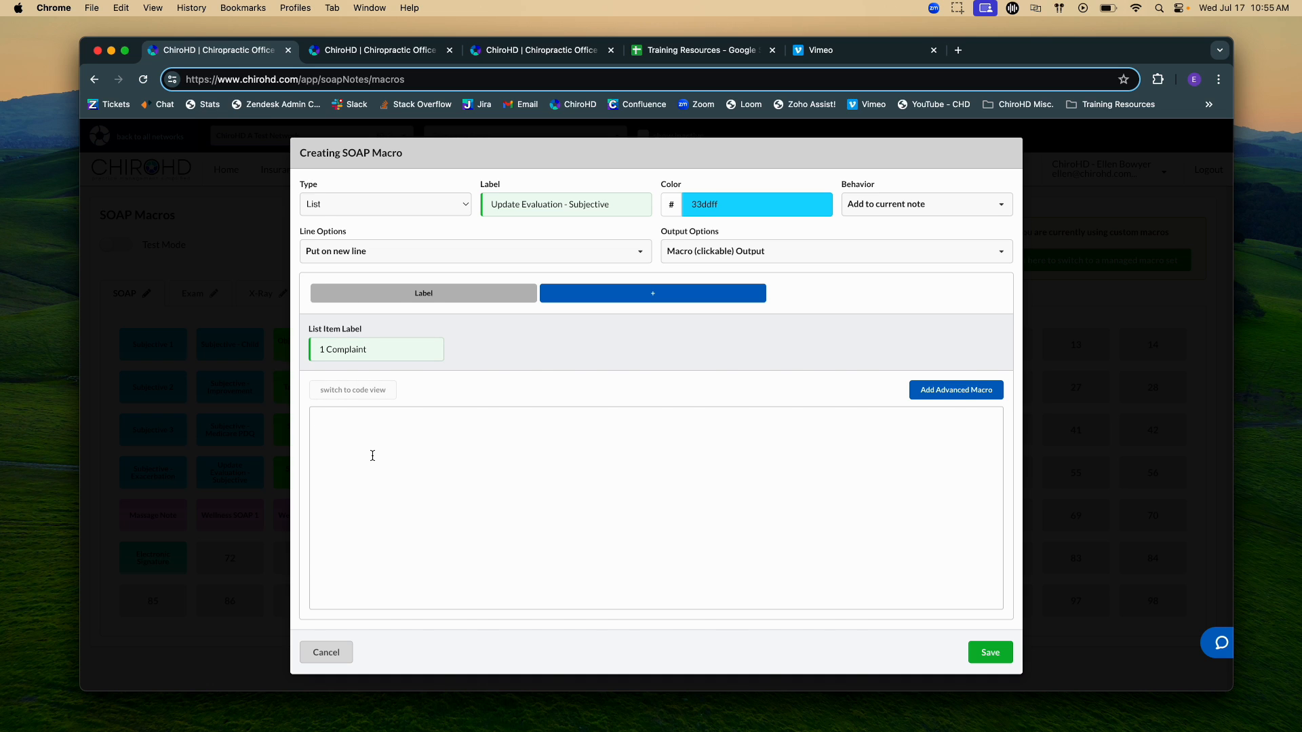
key(super+v)
click(344, 339)
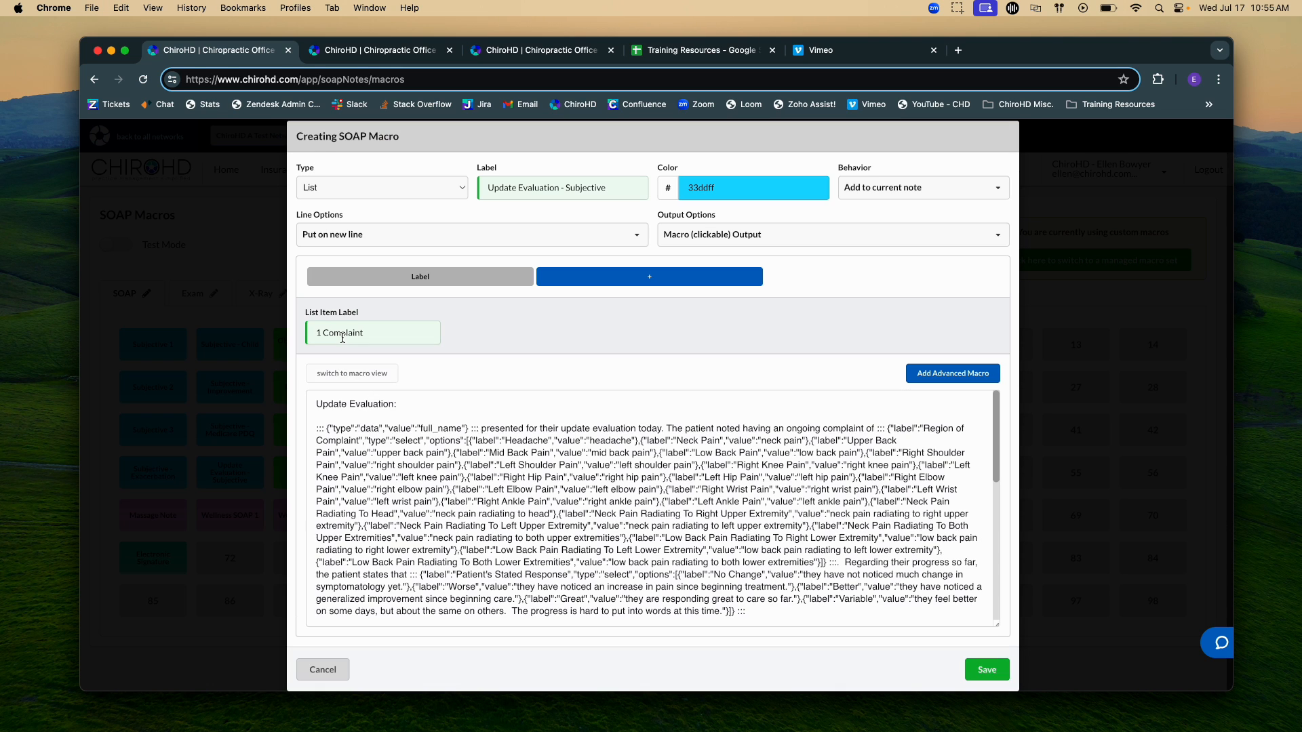
click(346, 374)
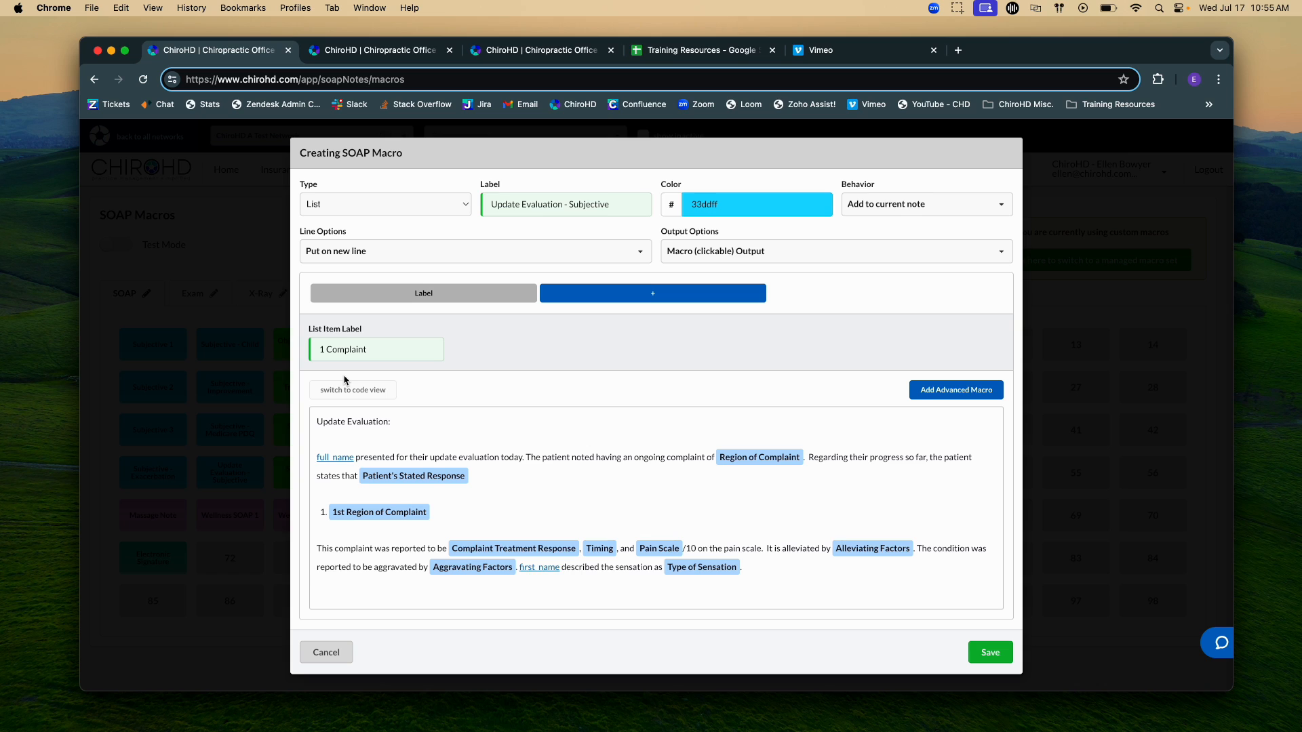
Add a second list item to the new macro and copy the label 2 Complaints into it from the location's macro
click(641, 293)
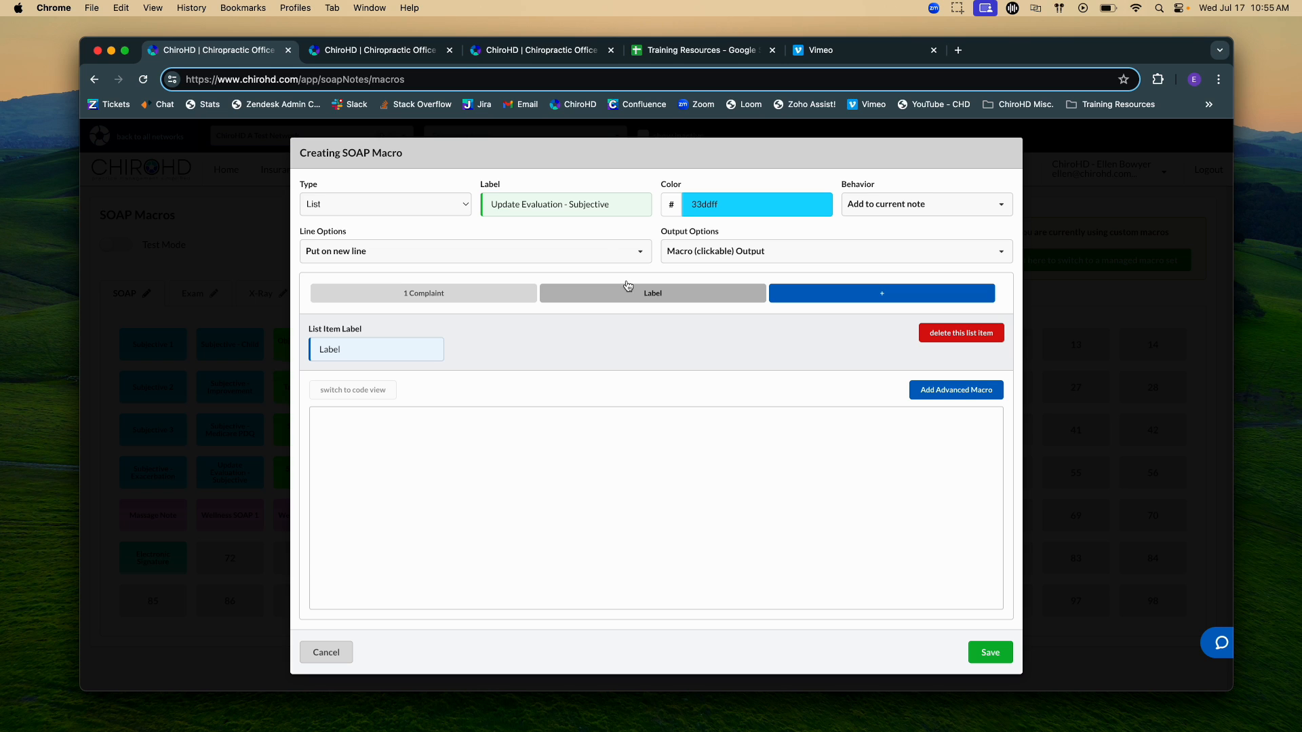
click(389, 49)
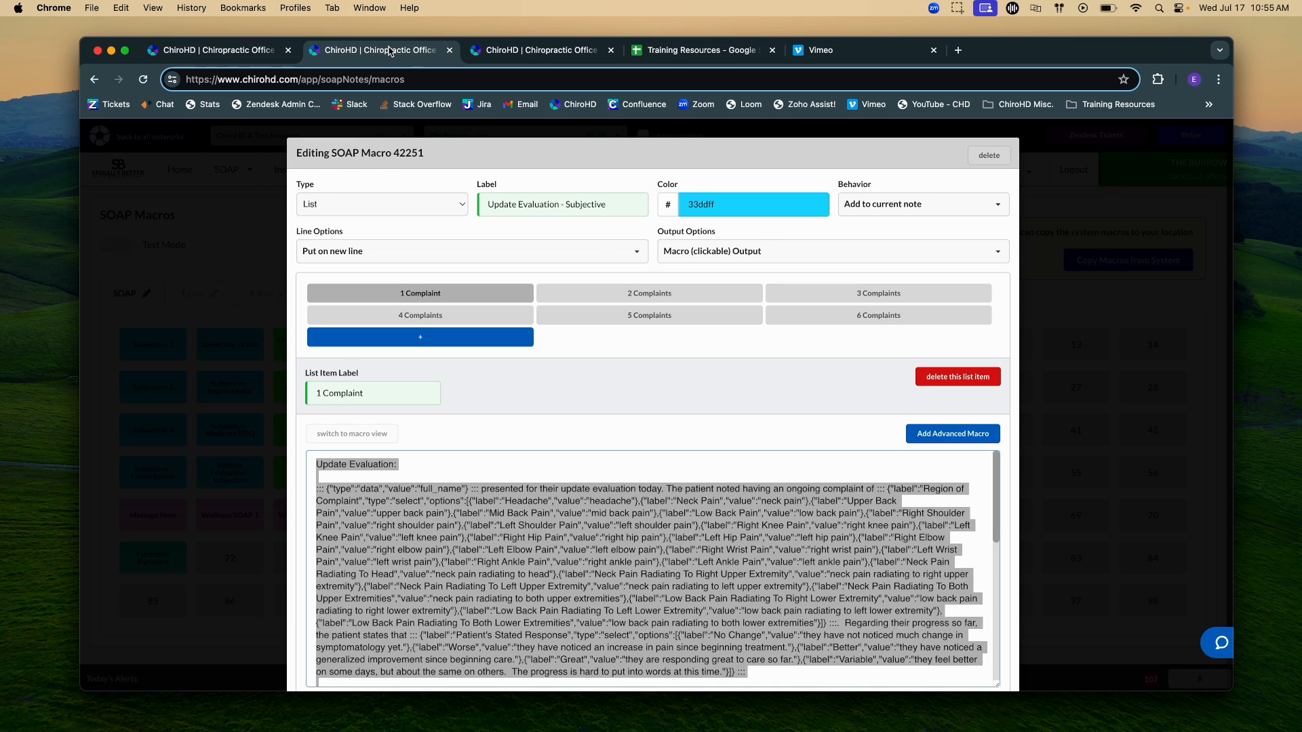
click(664, 293)
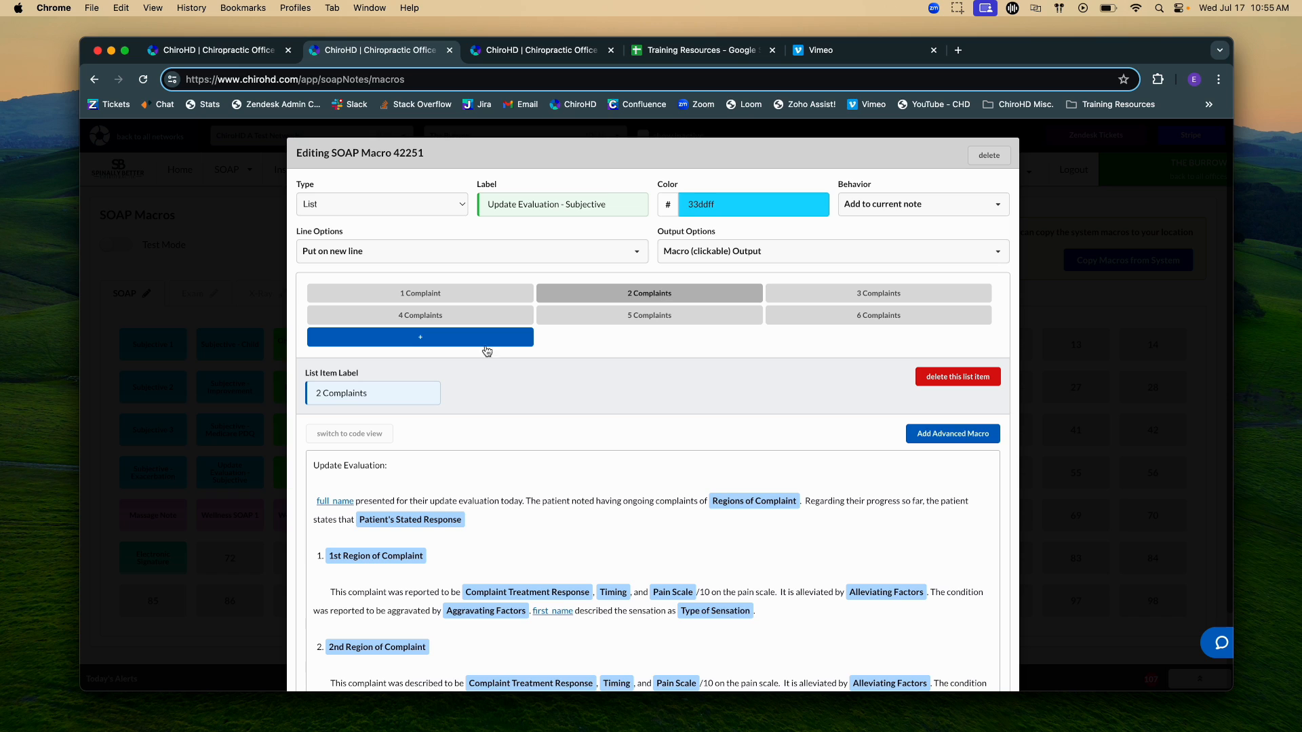
triple_click(349, 394)
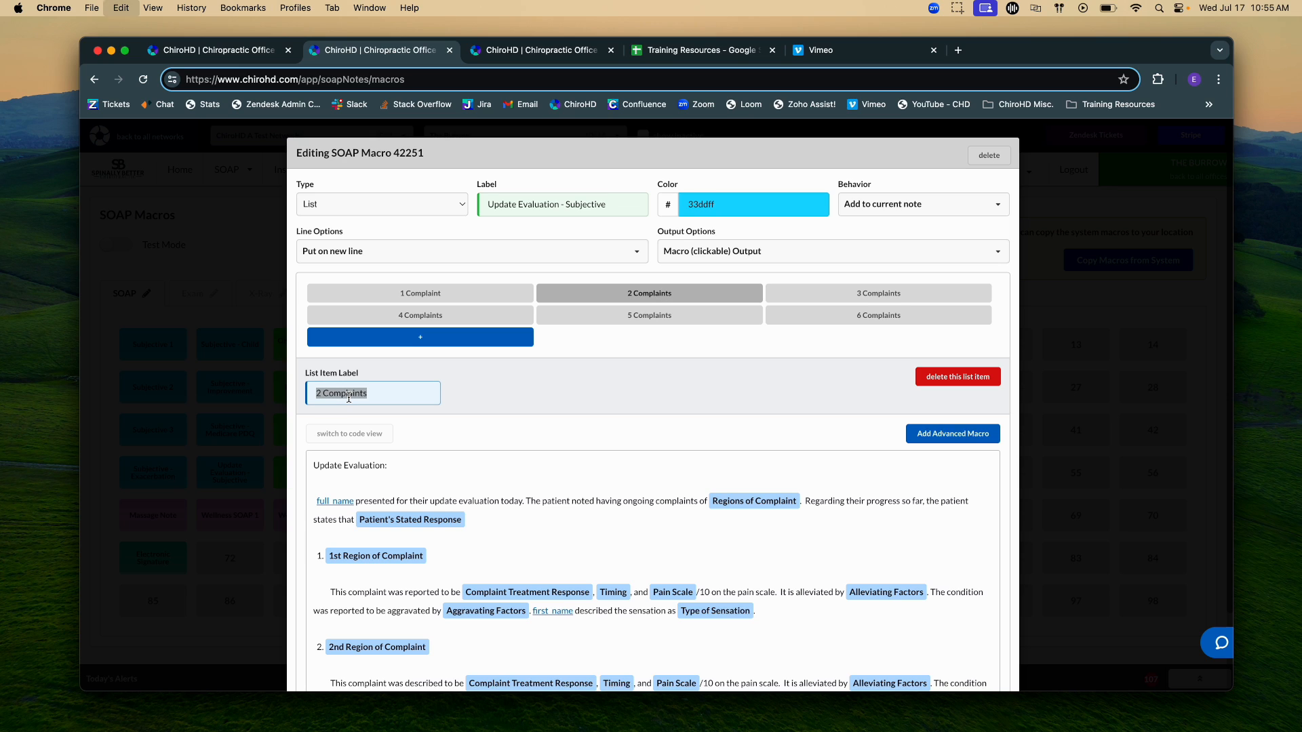
click(166, 53)
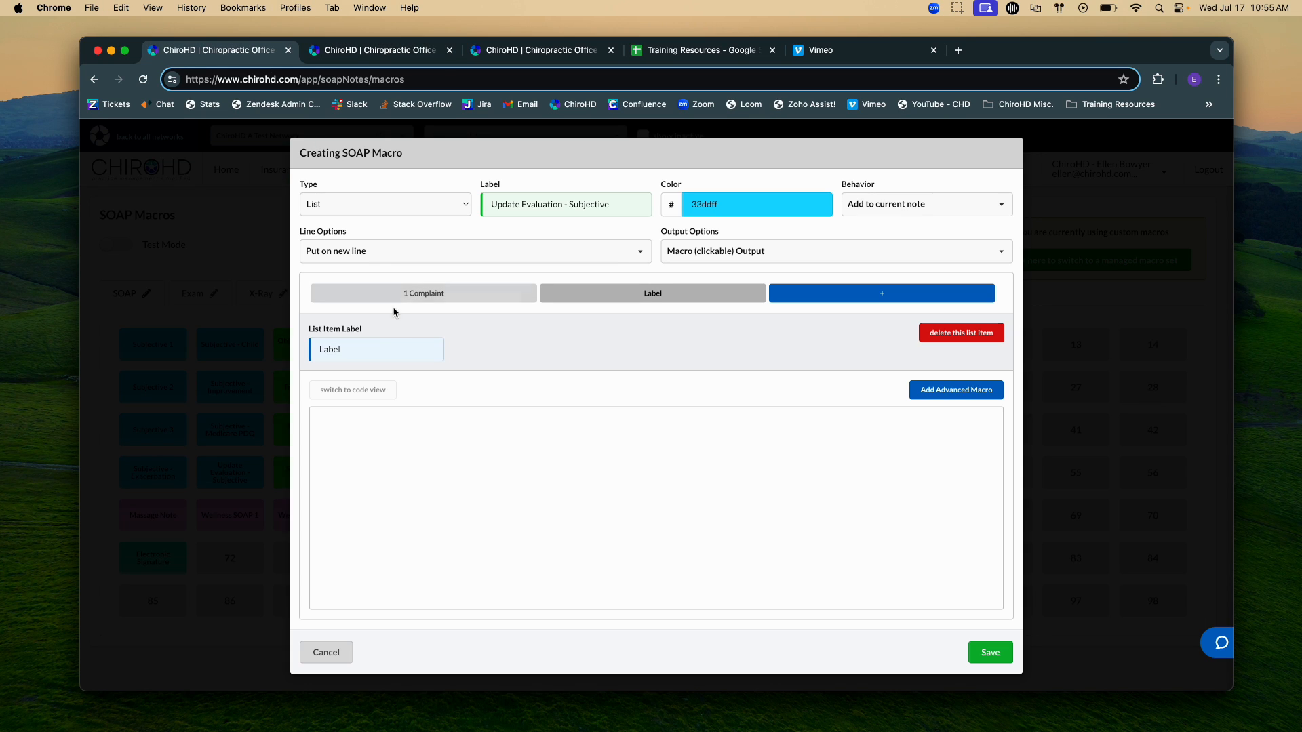
triple_click(381, 339)
key(super+v)
Copy the 2 Complaints item's full code from the location's macro into the new second list item, and convert it into macro fields
click(407, 52)
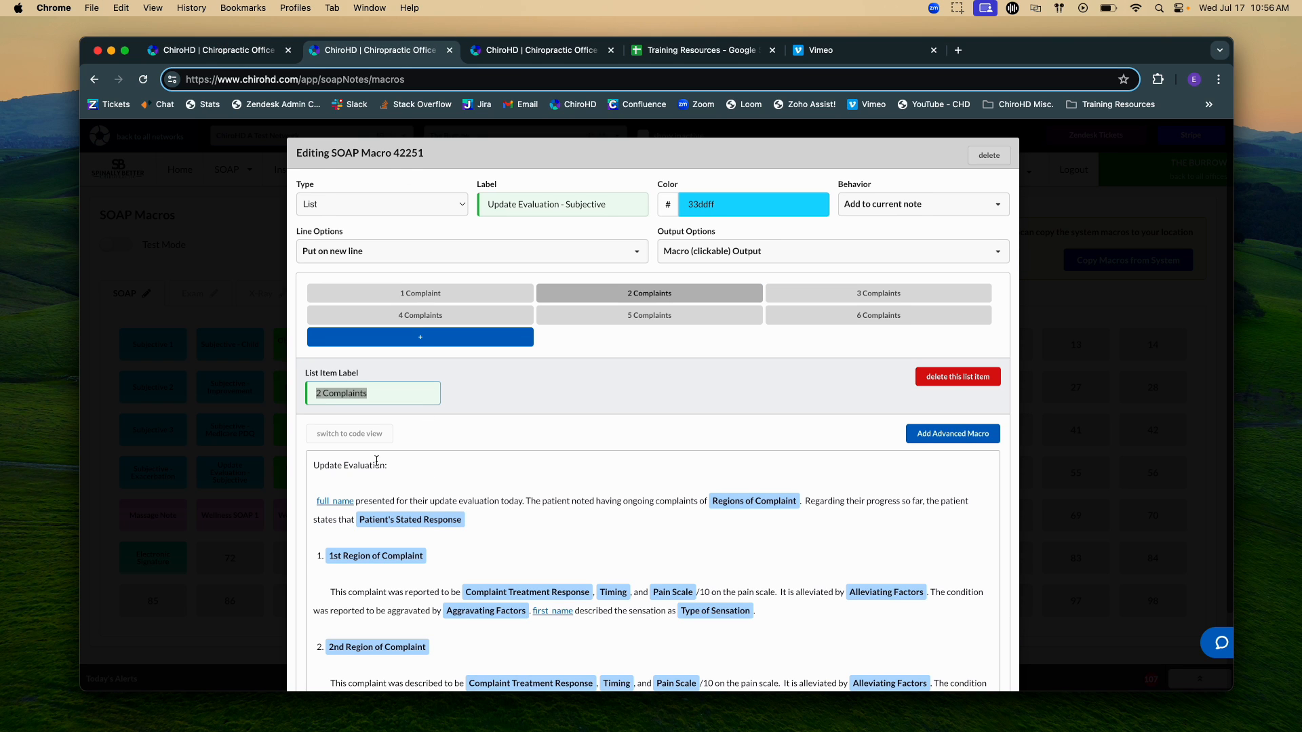
click(350, 434)
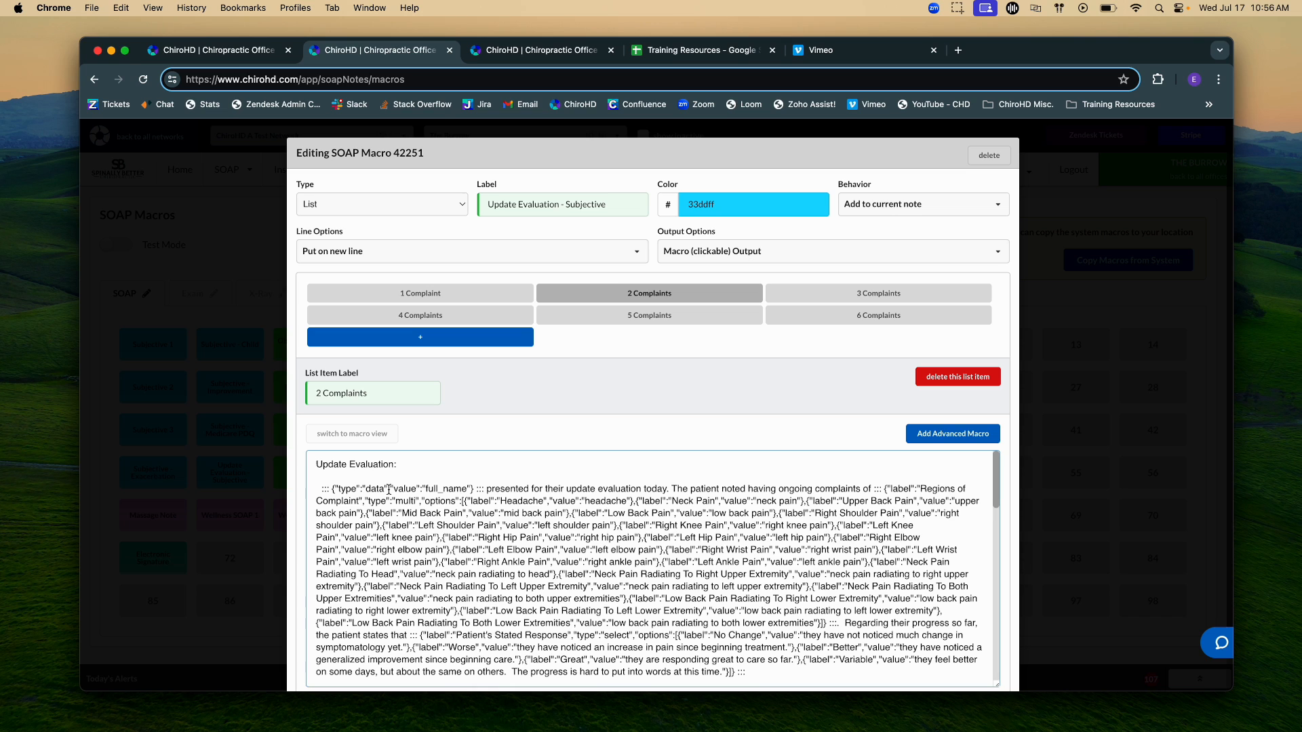
key(super+a)
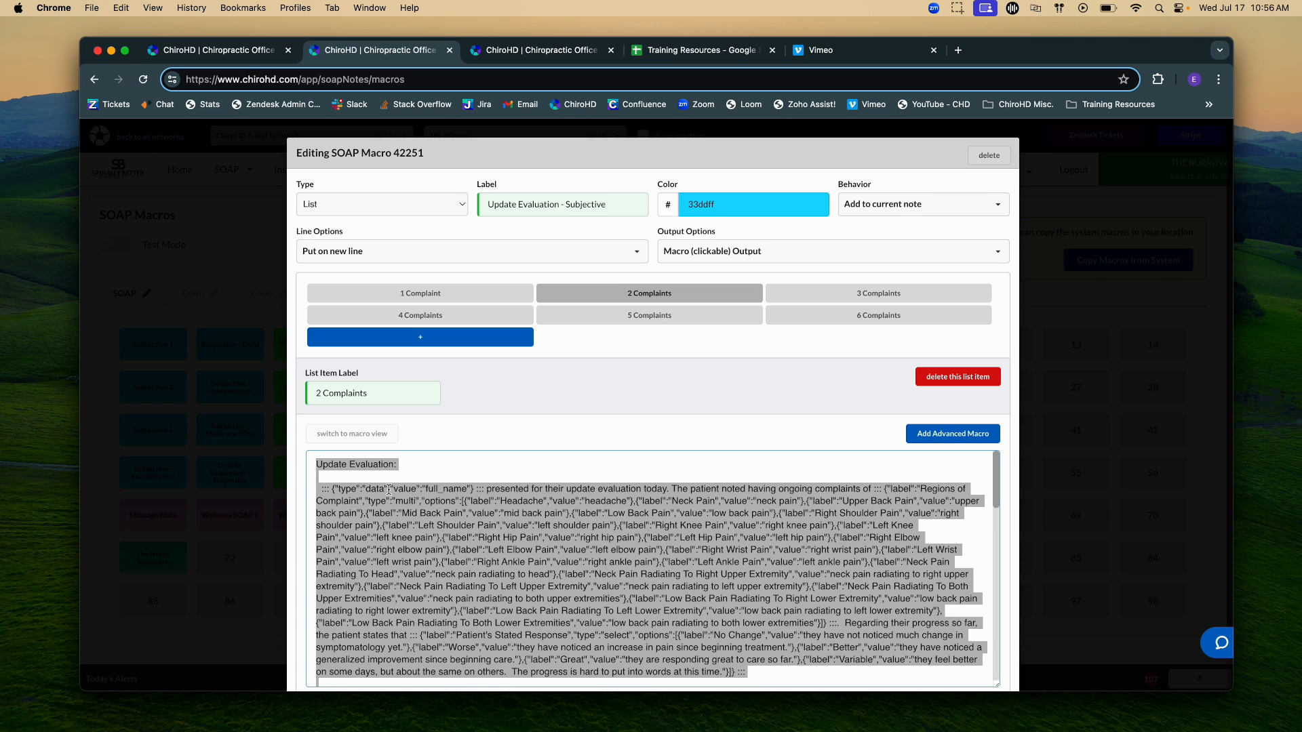
click(270, 50)
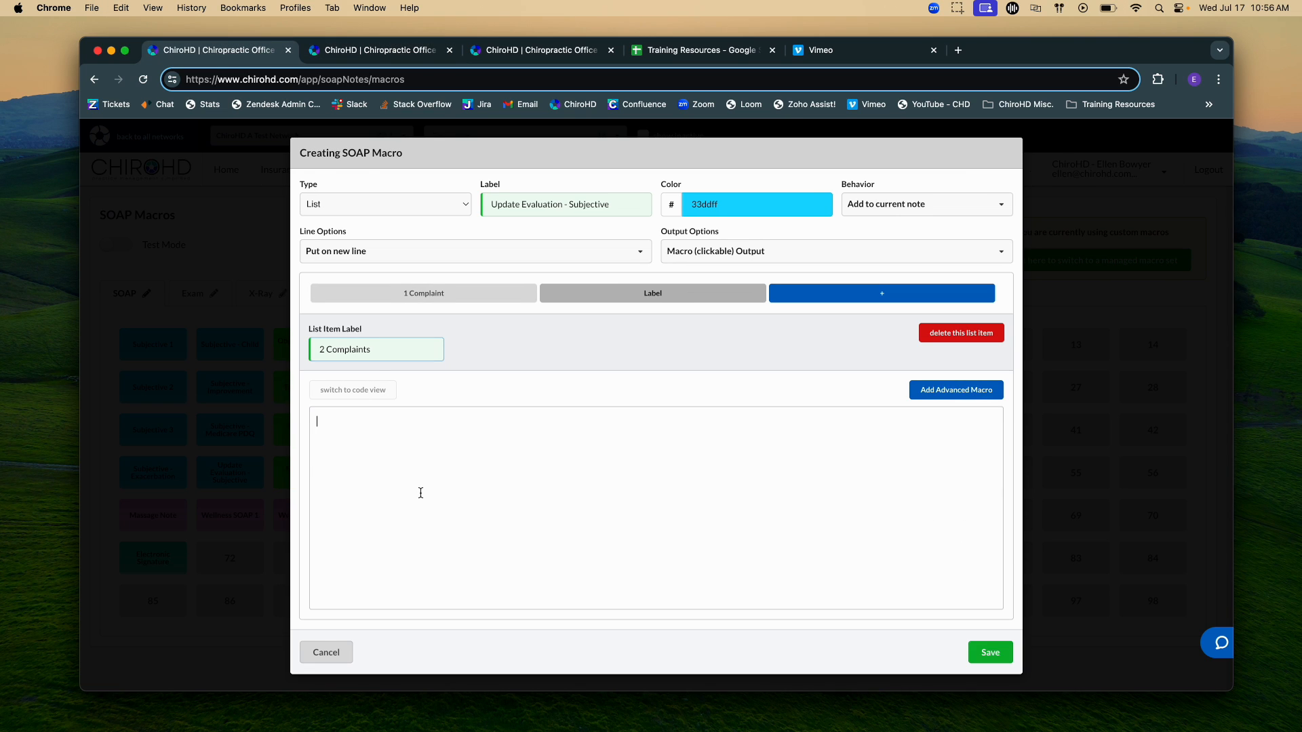
key(super+v)
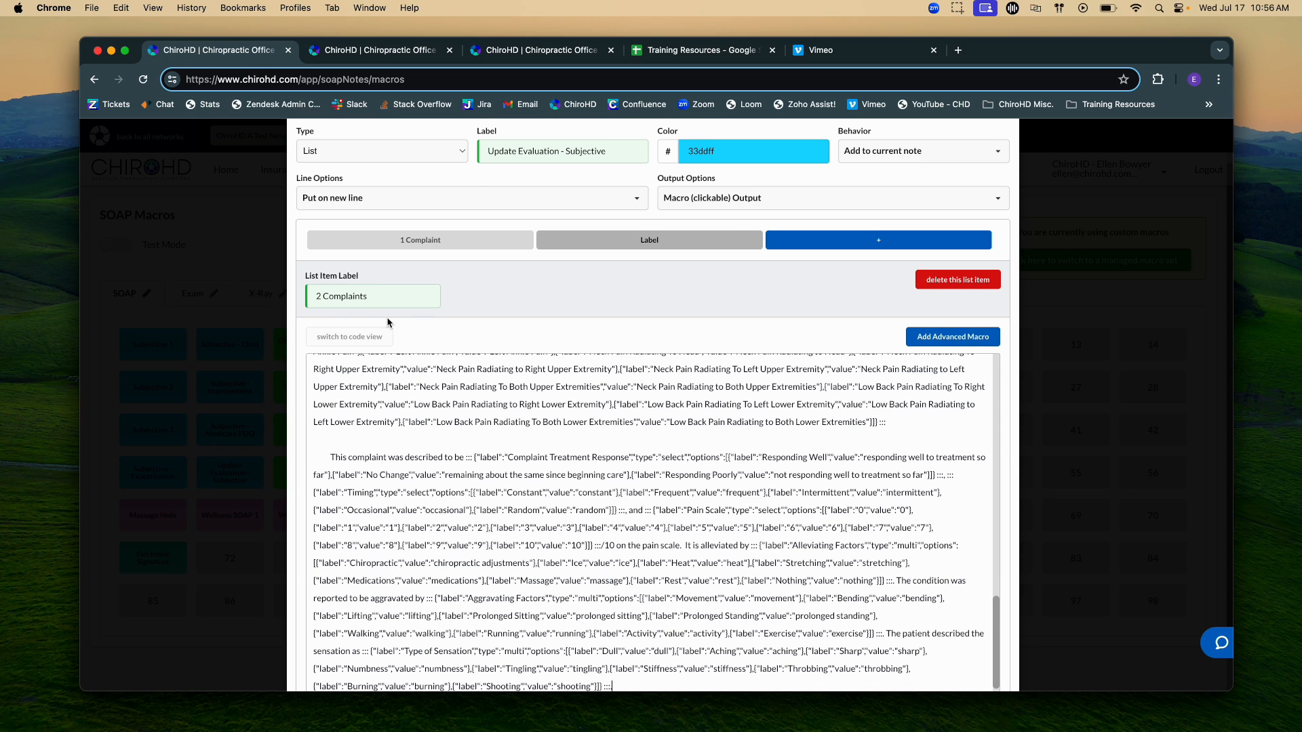
click(350, 337)
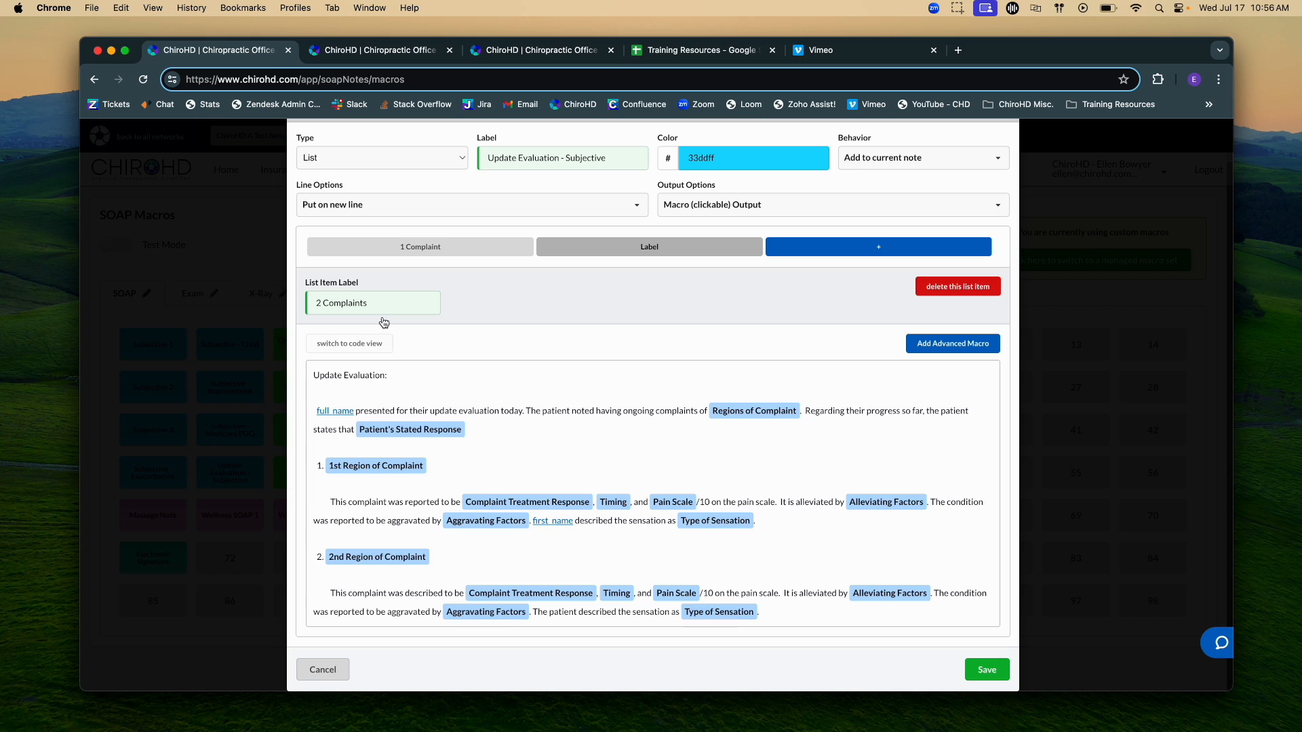
Return to the location's Update Evaluation - Subjective macro and clear the selection of its 2 Complaints code
click(394, 50)
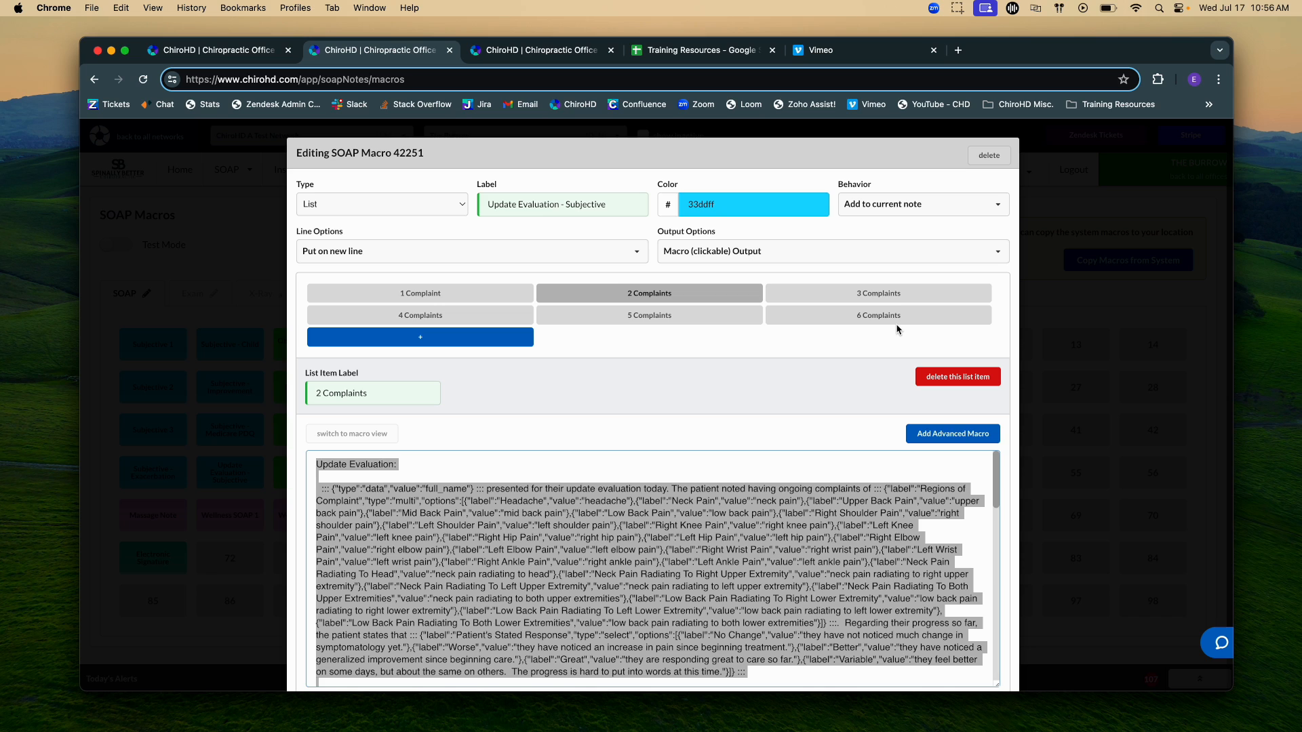
click(782, 401)
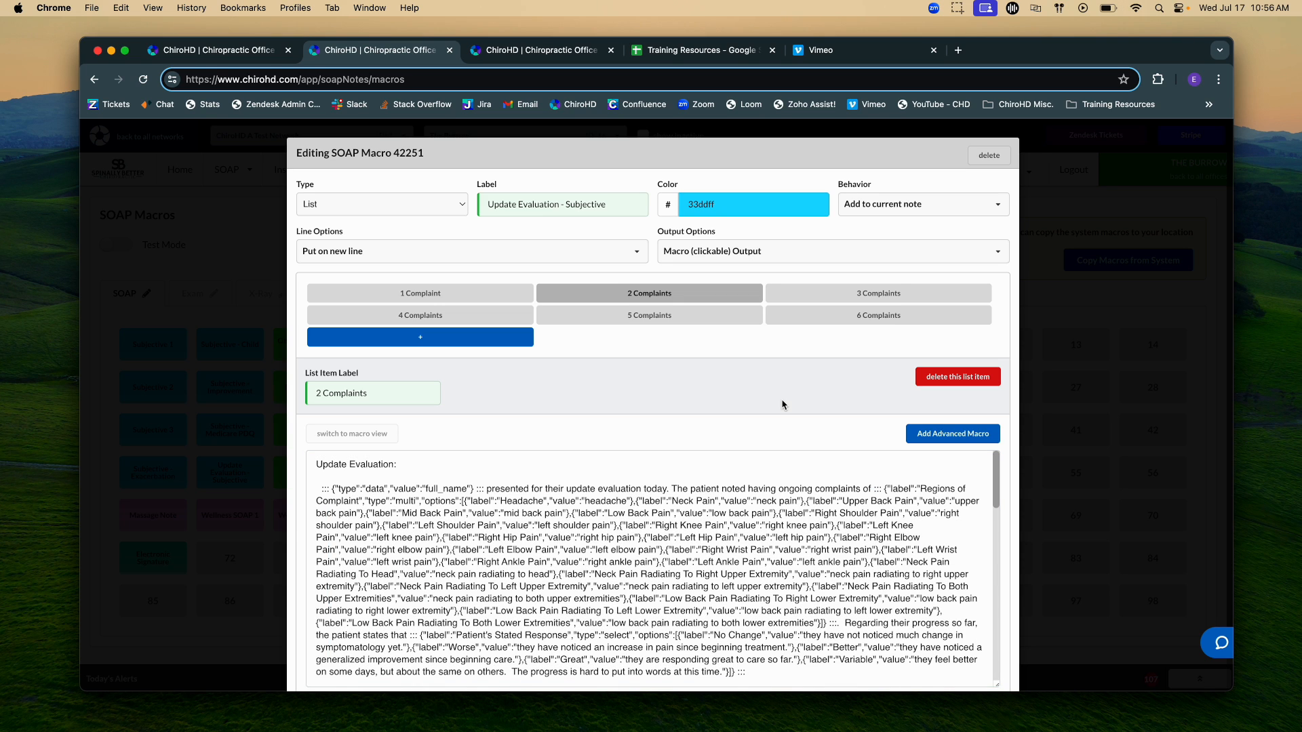